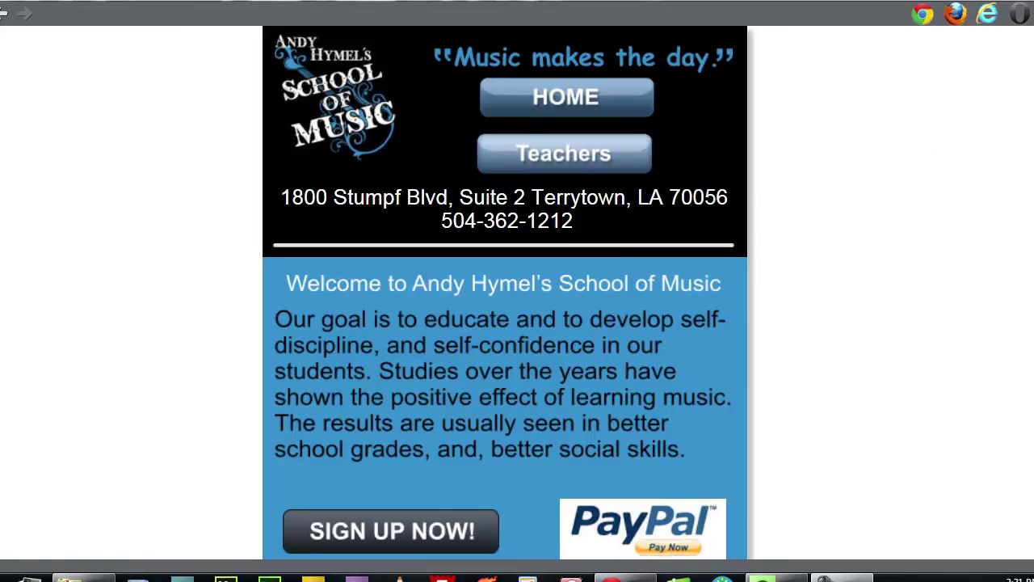
Expand the About Us, FAQ and Classes sections in the preview to test the accordion.
{"action": "scroll", "coordinate": [505, 291], "scroll_direction": "down", "scroll_amount": 6}
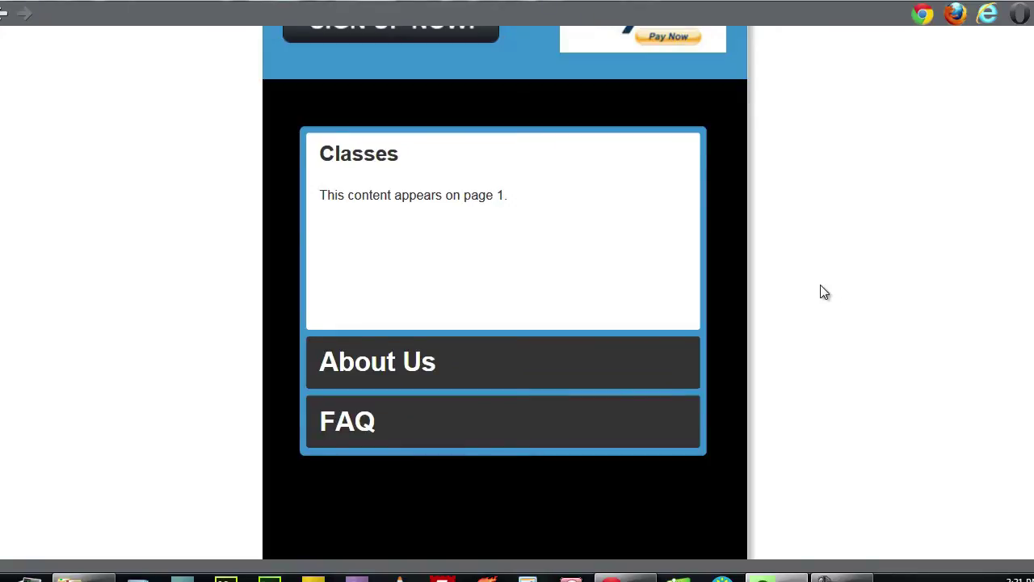
{"action": "left_click", "coordinate": [670, 355]}
{"action": "left_click", "coordinate": [529, 291]}
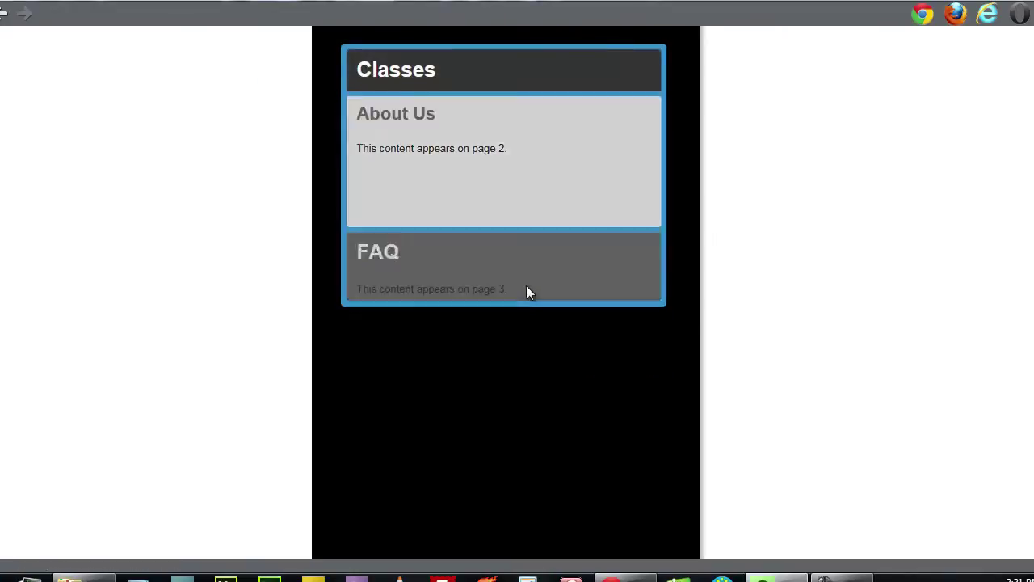
{"action": "left_click", "coordinate": [495, 84]}
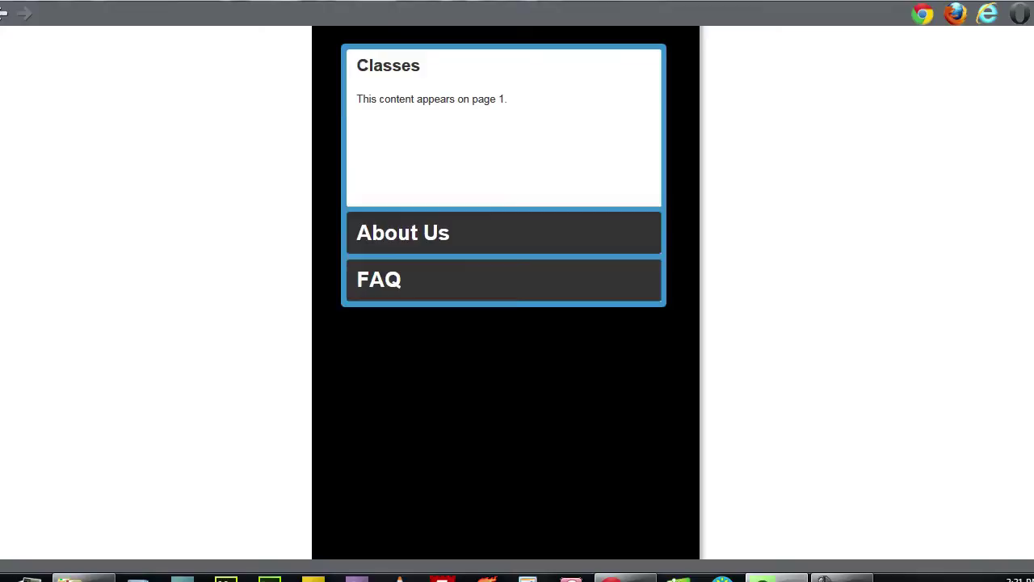
{"action": "scroll", "coordinate": [965, 213], "scroll_direction": "up", "scroll_amount": 4}
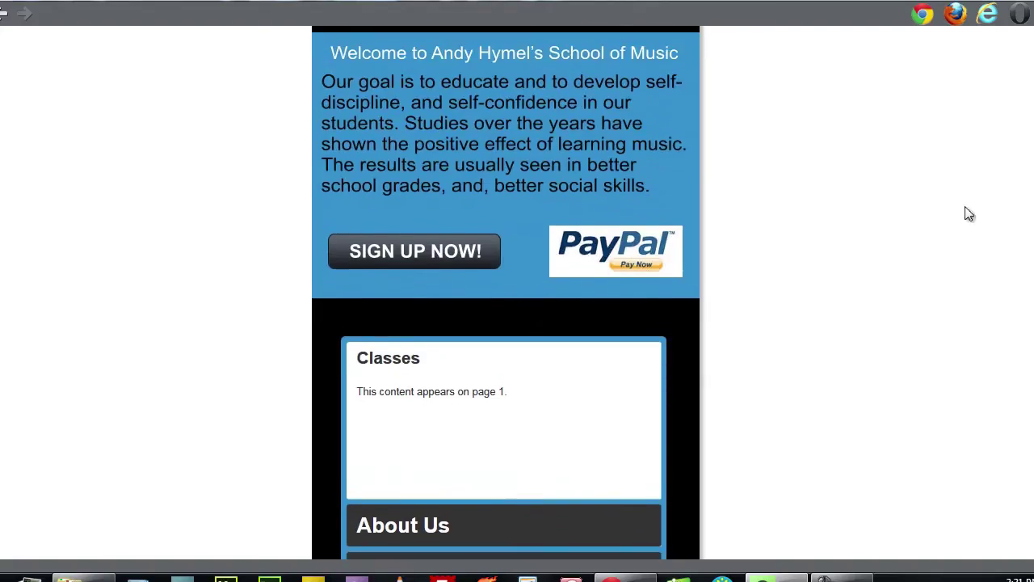
{"action": "left_click", "coordinate": [485, 519]}
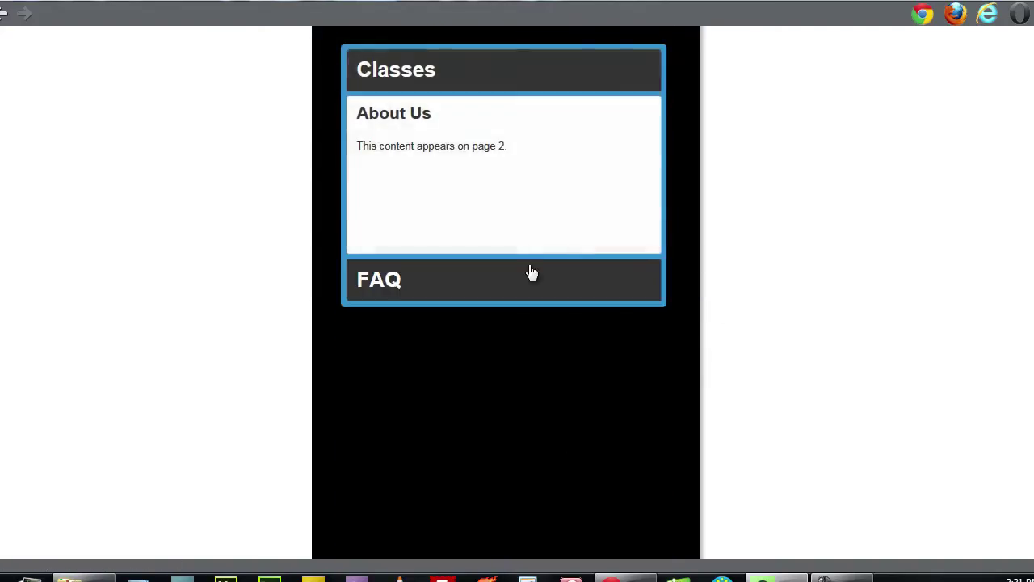
{"action": "left_click", "coordinate": [532, 299]}
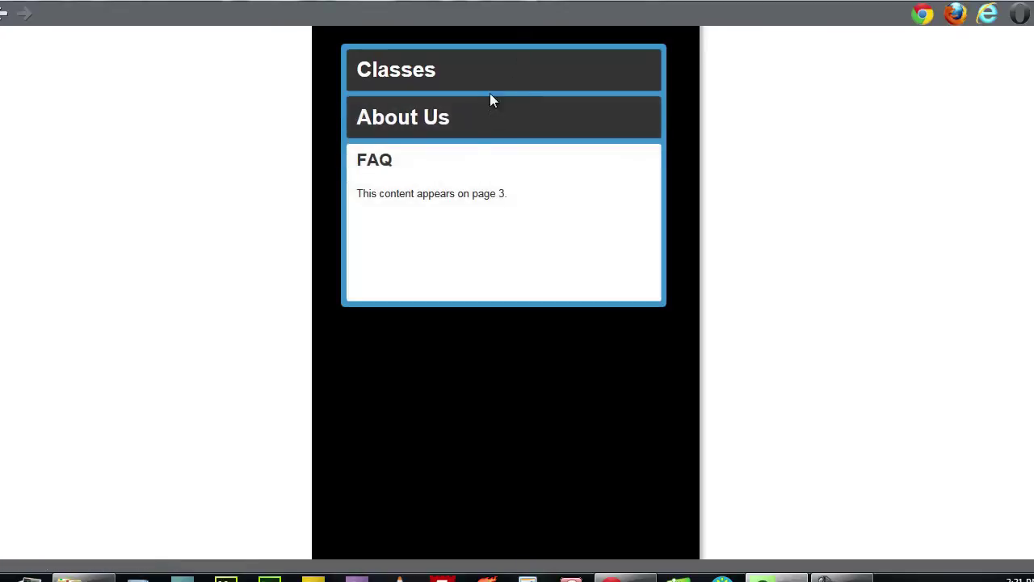
{"action": "left_click", "coordinate": [477, 121]}
{"action": "left_click", "coordinate": [479, 72]}
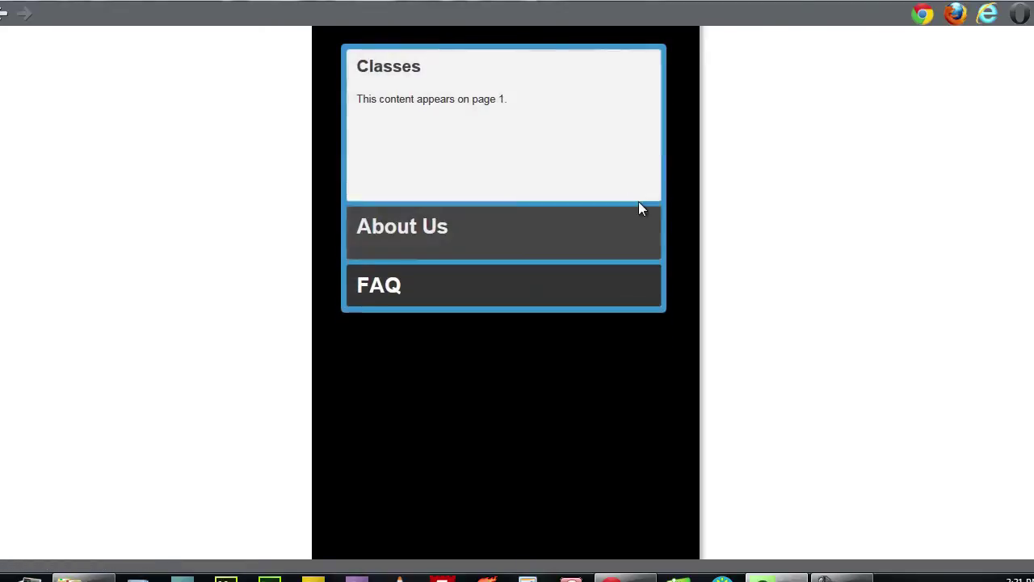
Re-test the About Us, FAQ and Classes accordion sections, switching between them repeatedly.
{"action": "scroll", "coordinate": [709, 266], "scroll_direction": "up", "scroll_amount": 5}
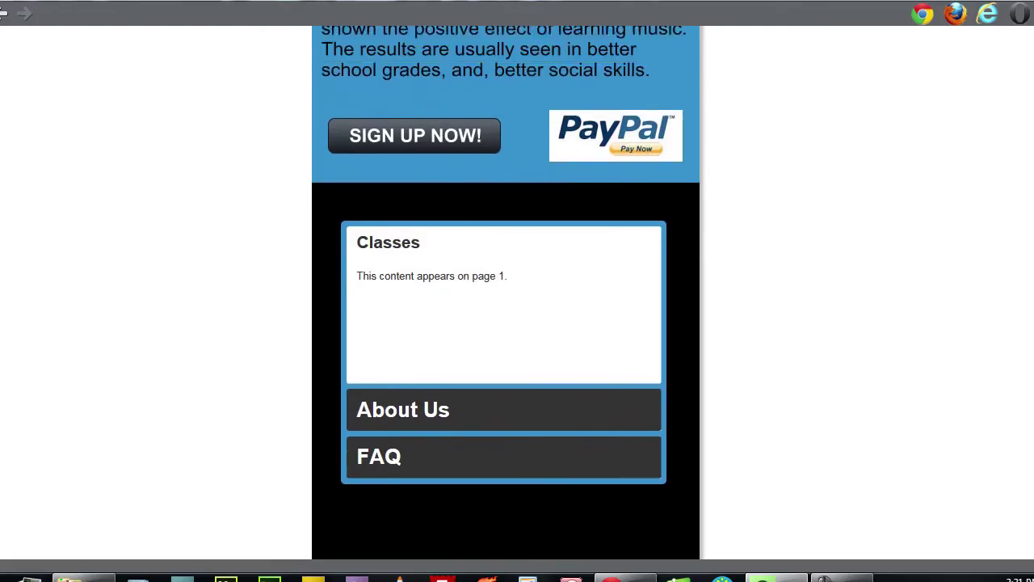
{"action": "scroll", "coordinate": [944, 302], "scroll_direction": "up", "scroll_amount": 2}
{"action": "scroll", "coordinate": [944, 303], "scroll_direction": "down", "scroll_amount": 5}
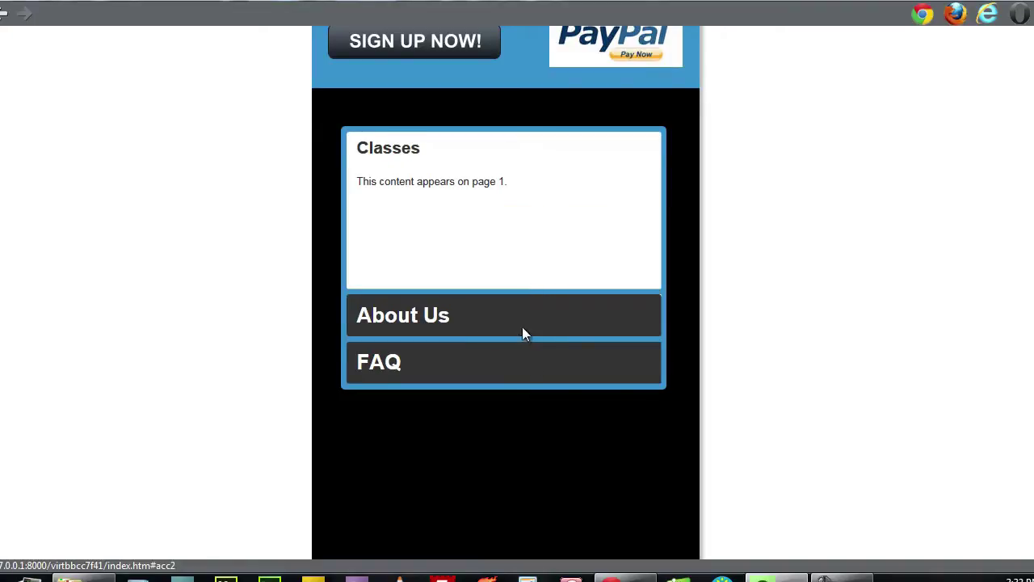
{"action": "left_click", "coordinate": [523, 328]}
{"action": "left_click", "coordinate": [501, 283]}
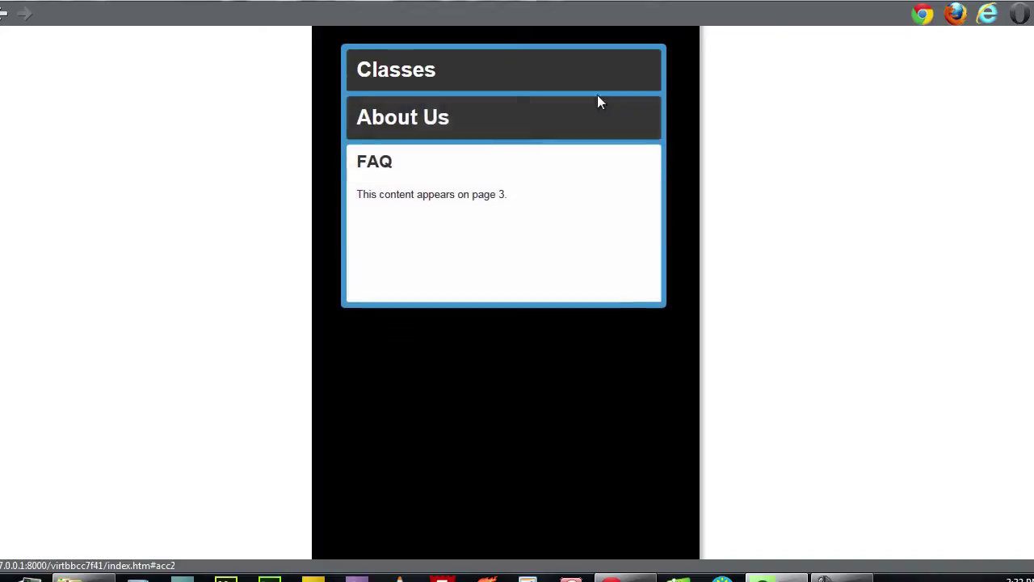
{"action": "left_click", "coordinate": [507, 79]}
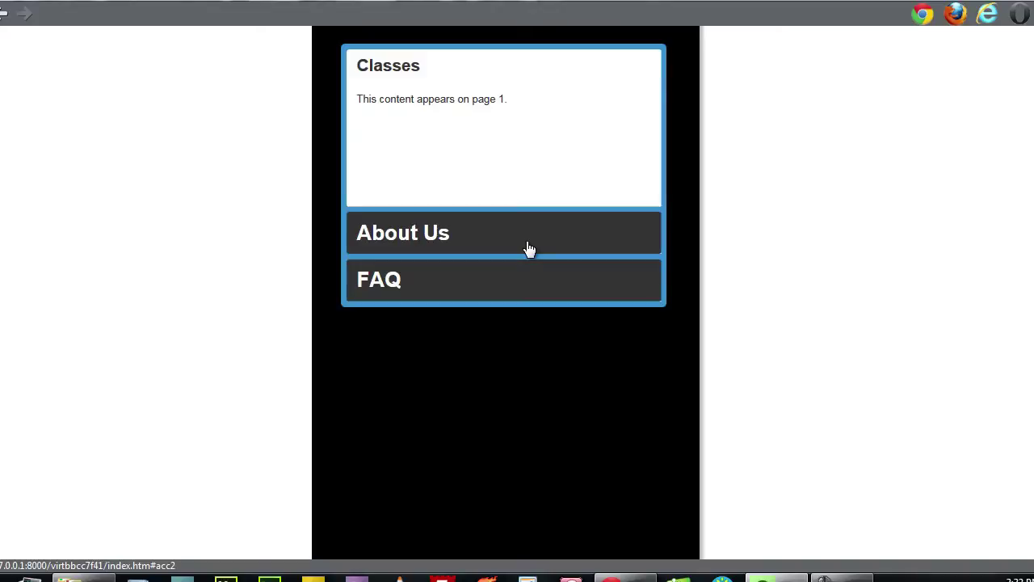
{"action": "left_click", "coordinate": [558, 245]}
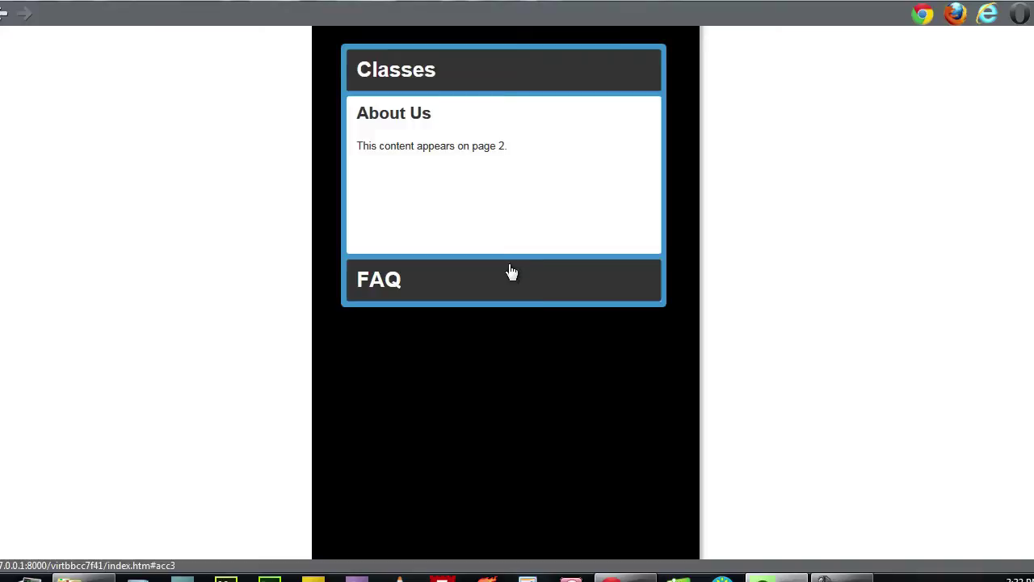
{"action": "left_click", "coordinate": [510, 278]}
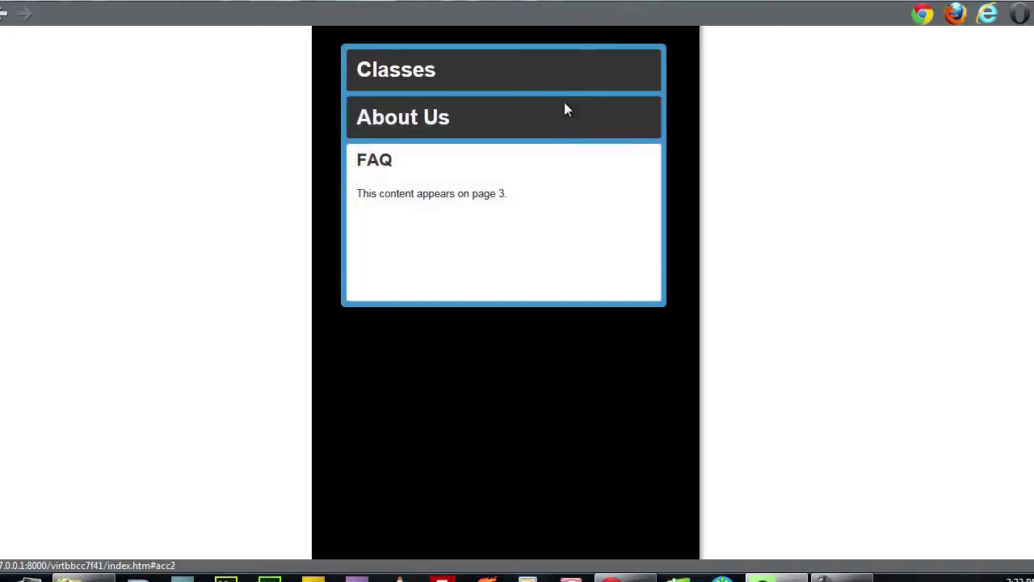
{"action": "left_click", "coordinate": [567, 88]}
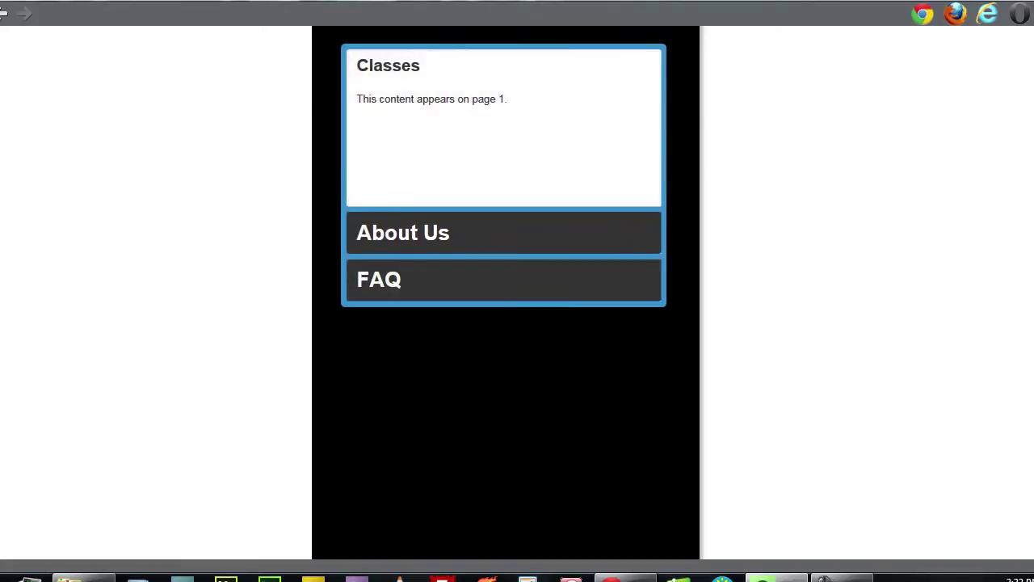
{"action": "scroll", "coordinate": [506, 291], "scroll_direction": "up", "scroll_amount": 3}
{"action": "scroll", "coordinate": [506, 291], "scroll_direction": "up", "scroll_amount": 3}
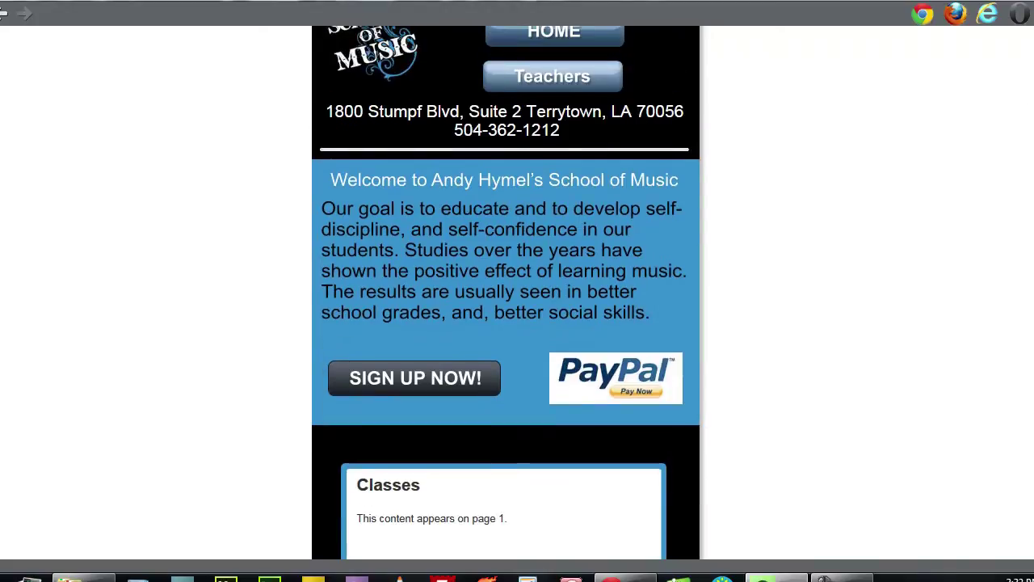
Close the preview and select, then deselect, the accordion menu widget on the mobile page.
{"action": "key", "text": "Escape"}
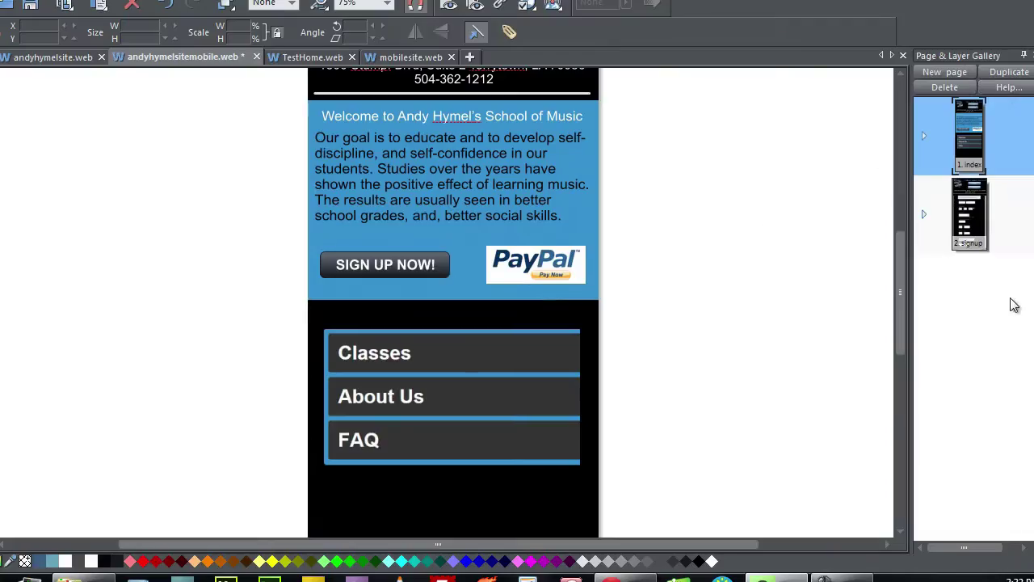
{"action": "left_click", "coordinate": [561, 352]}
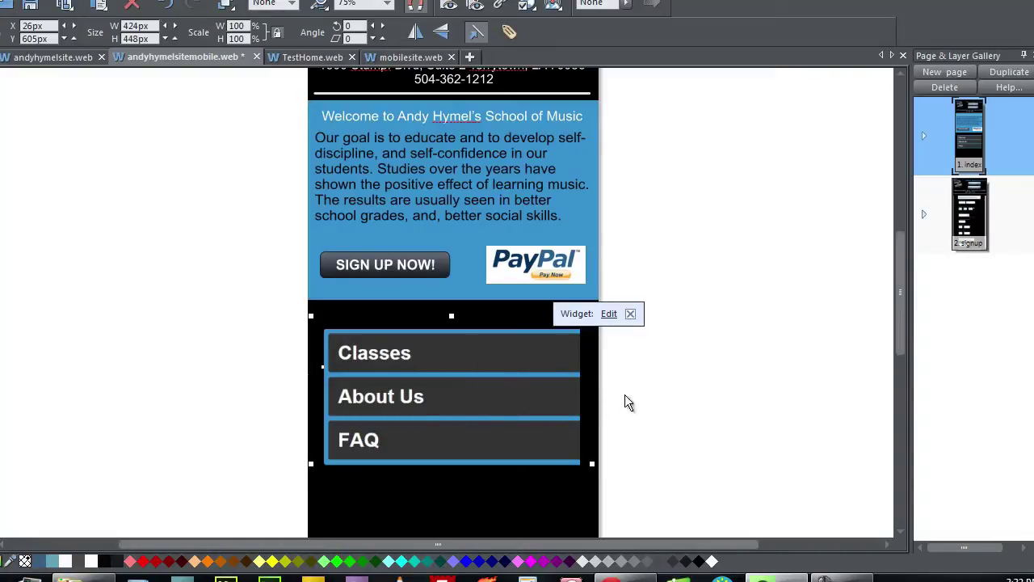
{"action": "left_click", "coordinate": [643, 358]}
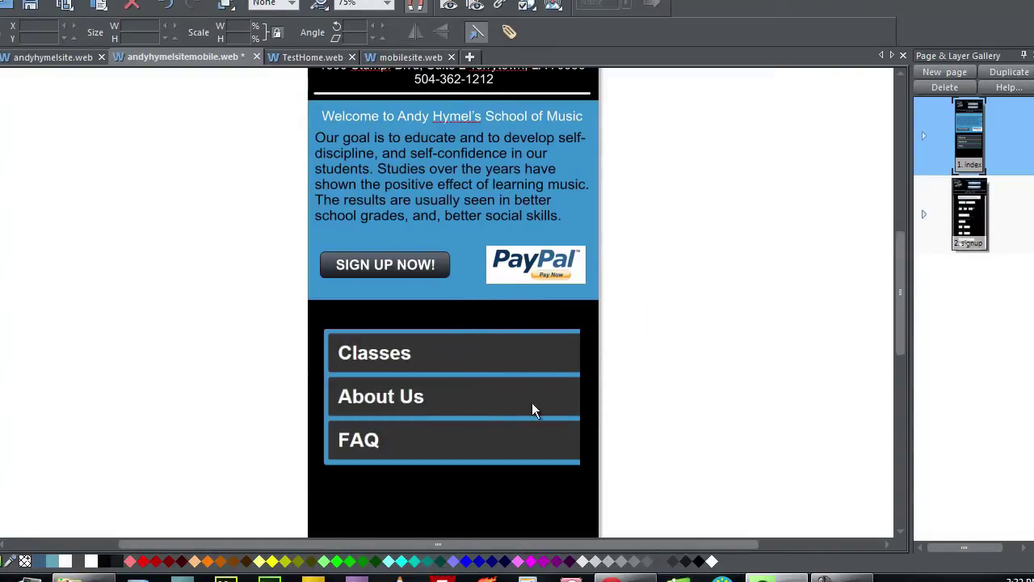
{"action": "left_click_drag", "start_coordinate": [901, 282], "coordinate": [896, 243]}
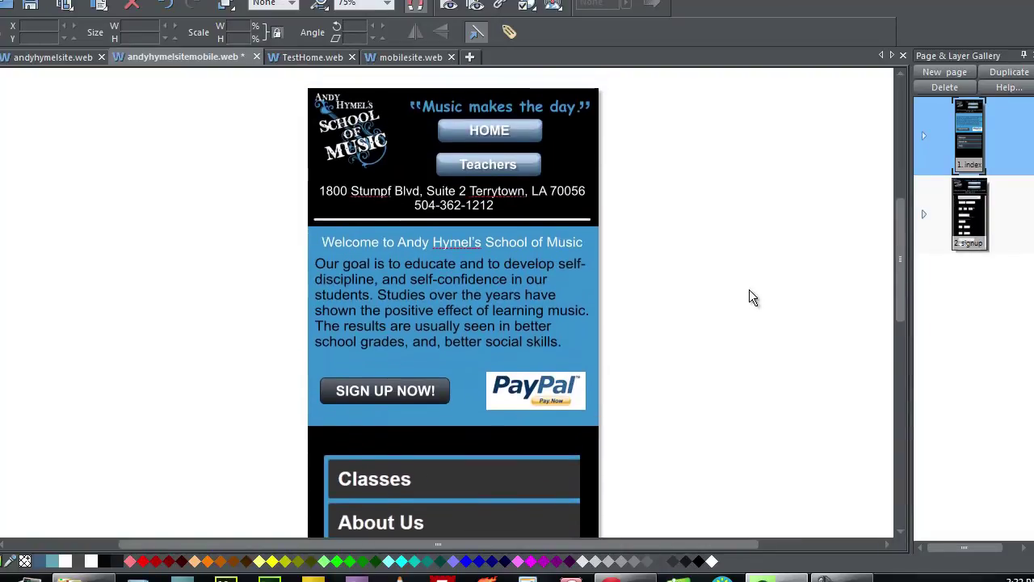
Check the index page options in andyhymelsite.web, then return to the mobile site document.
{"action": "left_click", "coordinate": [53, 57]}
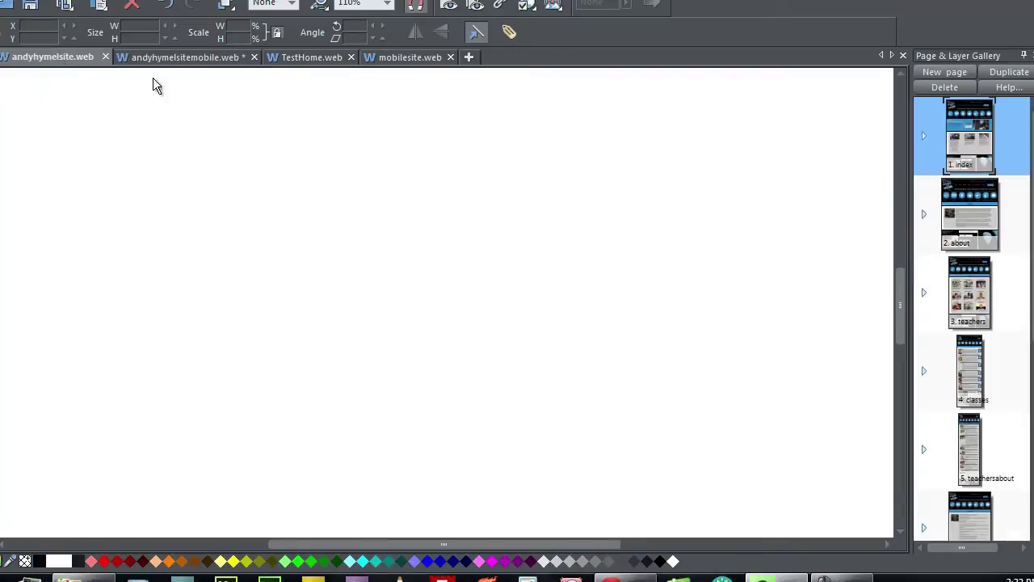
{"action": "left_click_drag", "start_coordinate": [900, 282], "coordinate": [899, 211]}
{"action": "right_click", "coordinate": [268, 116]}
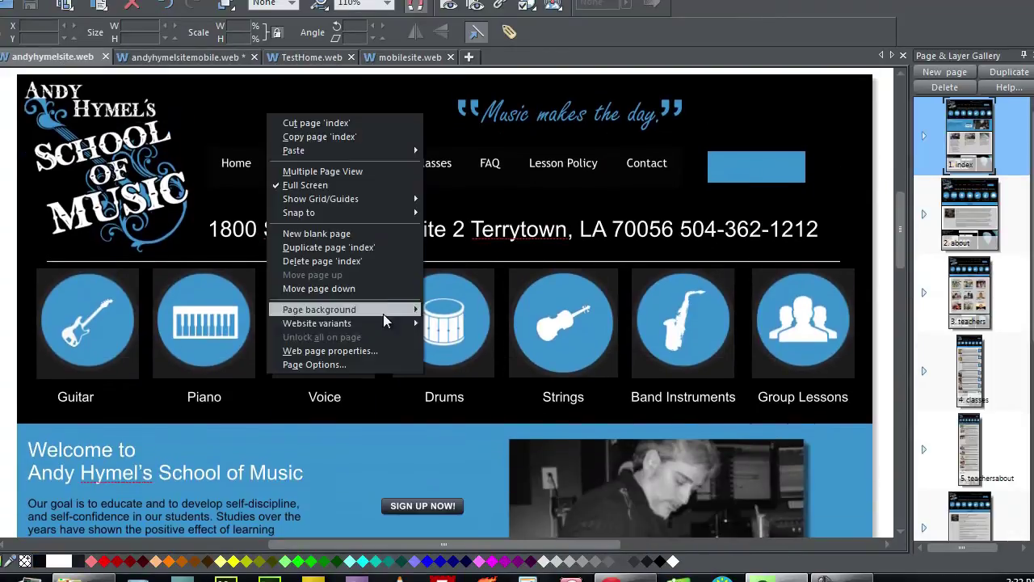
{"action": "left_click", "coordinate": [411, 96]}
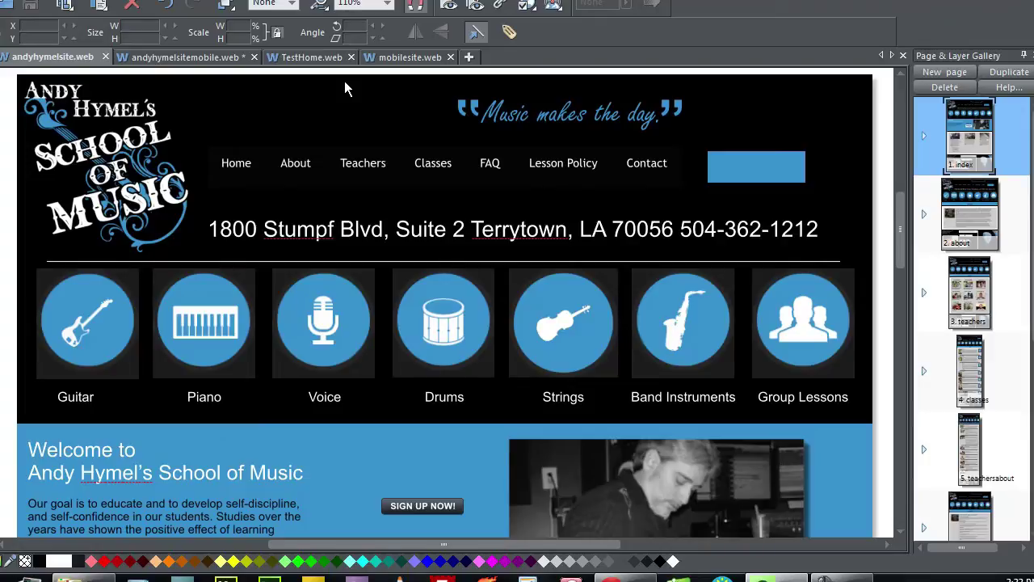
{"action": "left_click", "coordinate": [194, 58]}
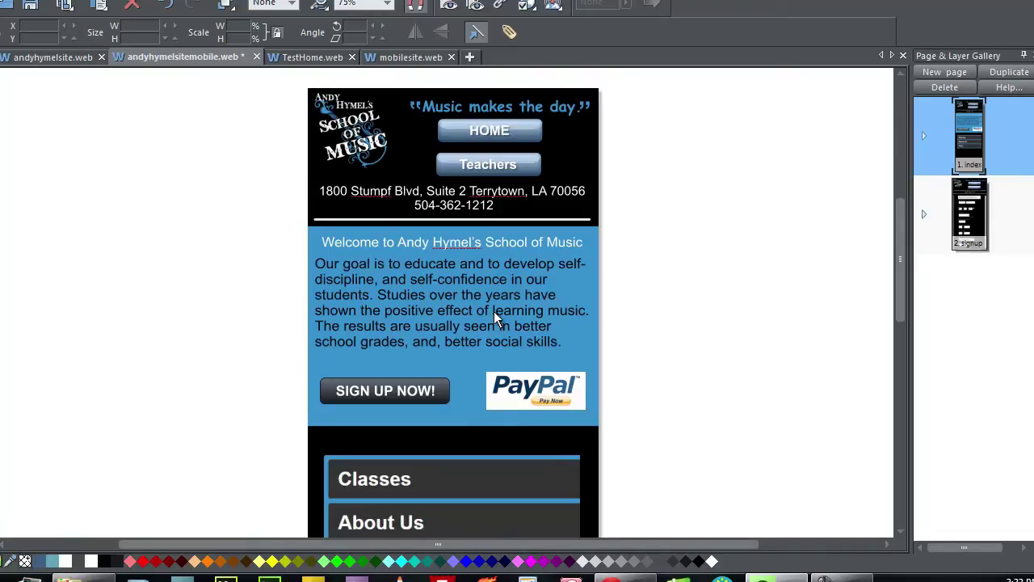
Select the Classes/About Us/FAQ menu widget on the mobile page and read the SitePoint accordion article's HTML.
{"action": "left_click", "coordinate": [73, 62]}
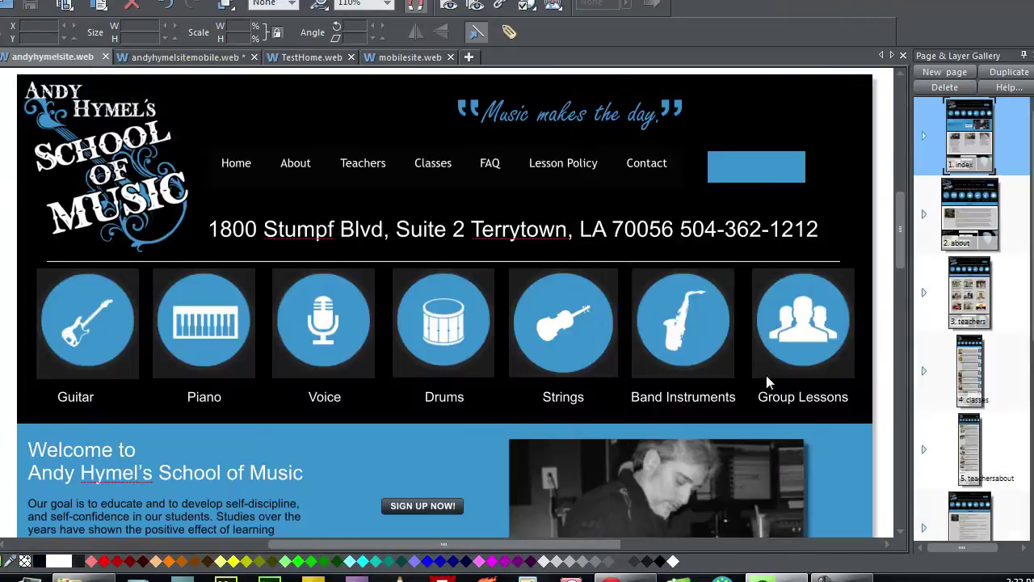
{"action": "left_click", "coordinate": [203, 57]}
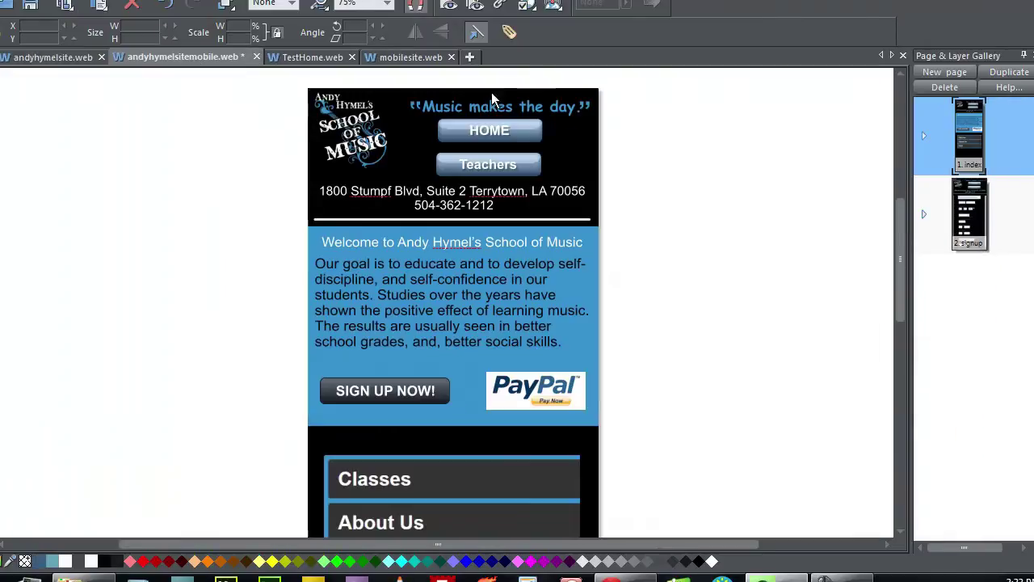
{"action": "scroll", "coordinate": [615, 277], "scroll_direction": "down", "scroll_amount": 5}
{"action": "left_click", "coordinate": [491, 278]}
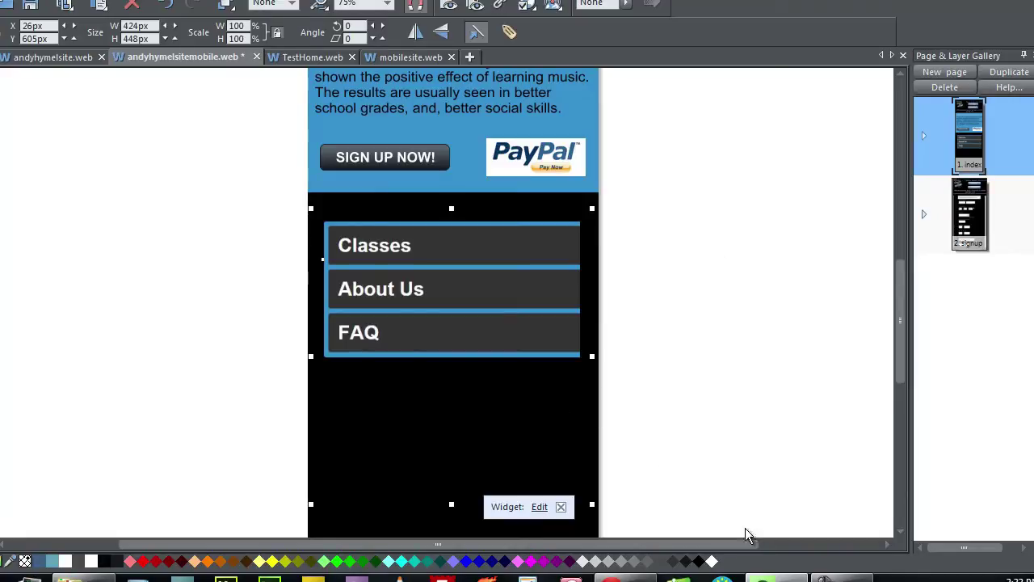
{"action": "left_click", "coordinate": [624, 579]}
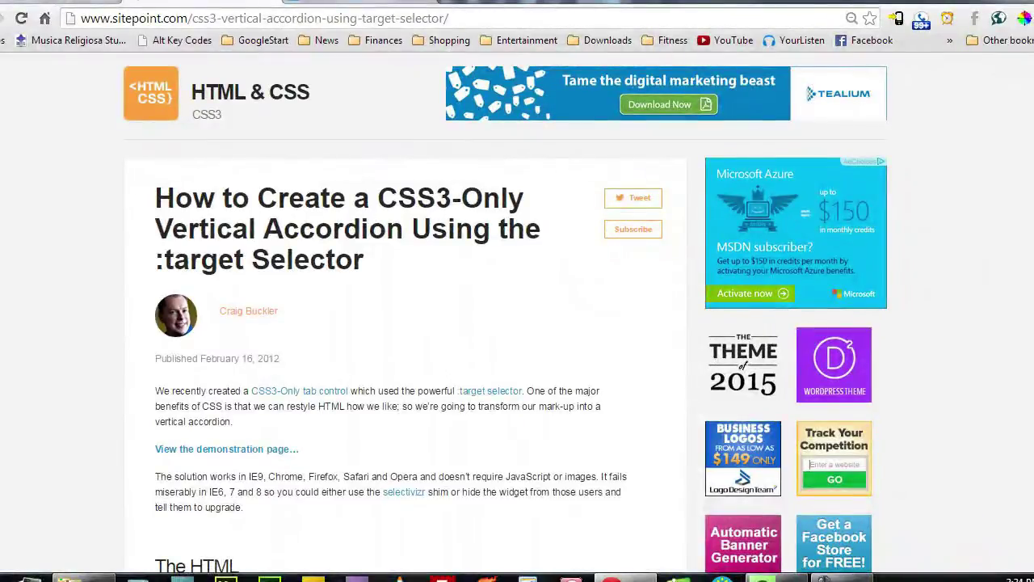
{"action": "scroll", "coordinate": [909, 228], "scroll_direction": "down", "scroll_amount": 10}
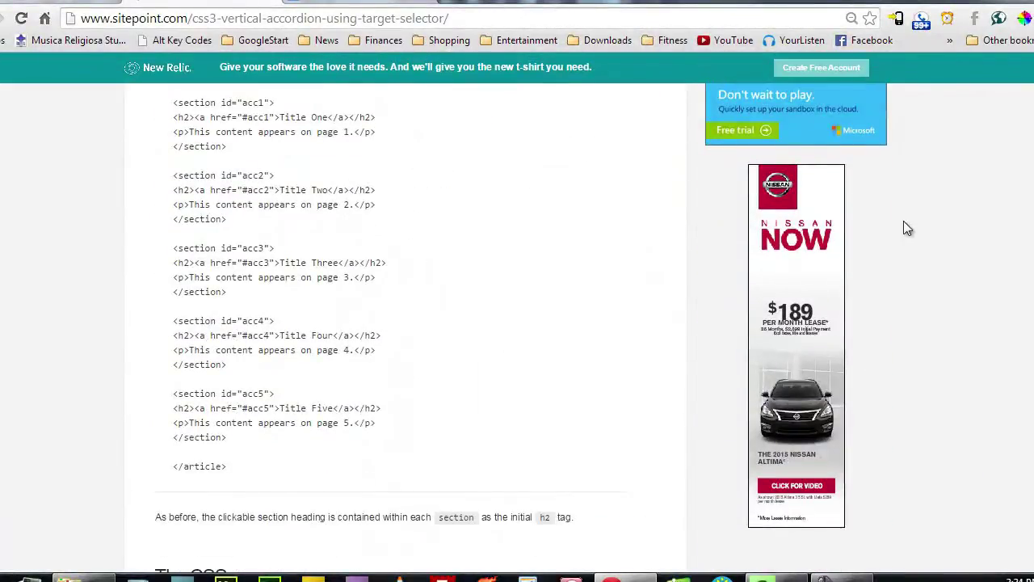
Deselect the navigation menu widget and add a new page after the index page.
{"action": "left_click", "coordinate": [764, 577]}
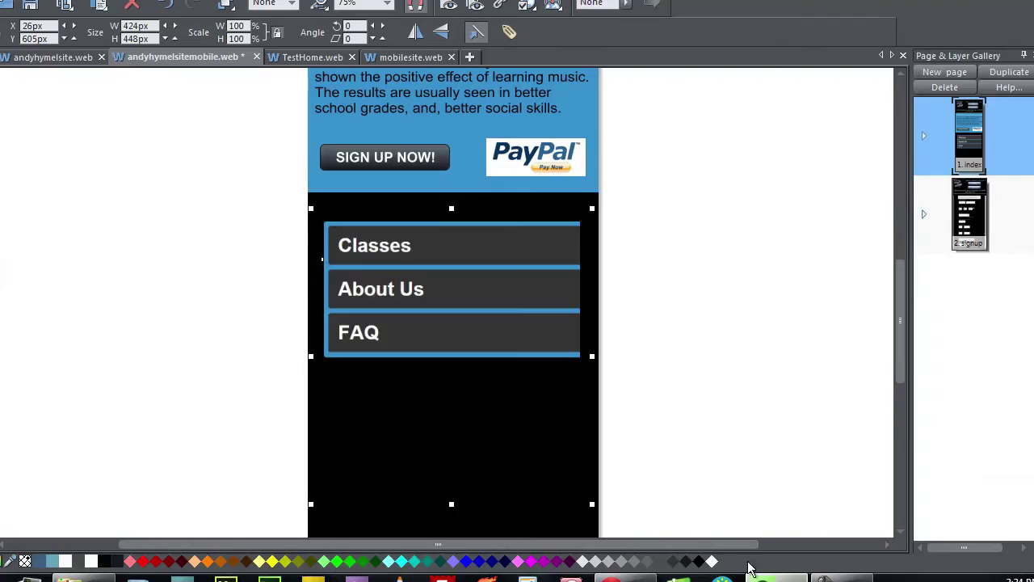
{"action": "left_click", "coordinate": [709, 246]}
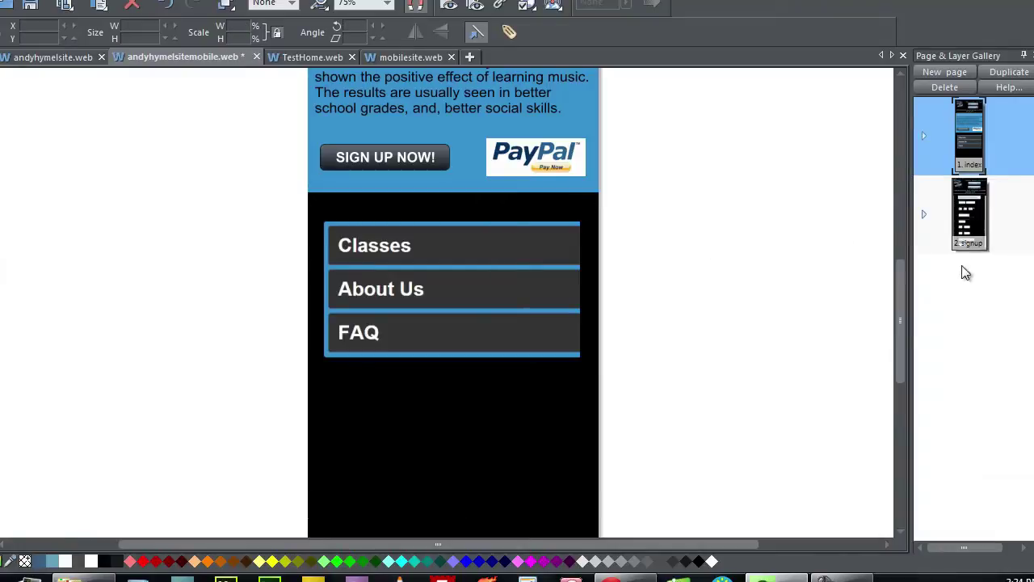
{"action": "left_click", "coordinate": [944, 73]}
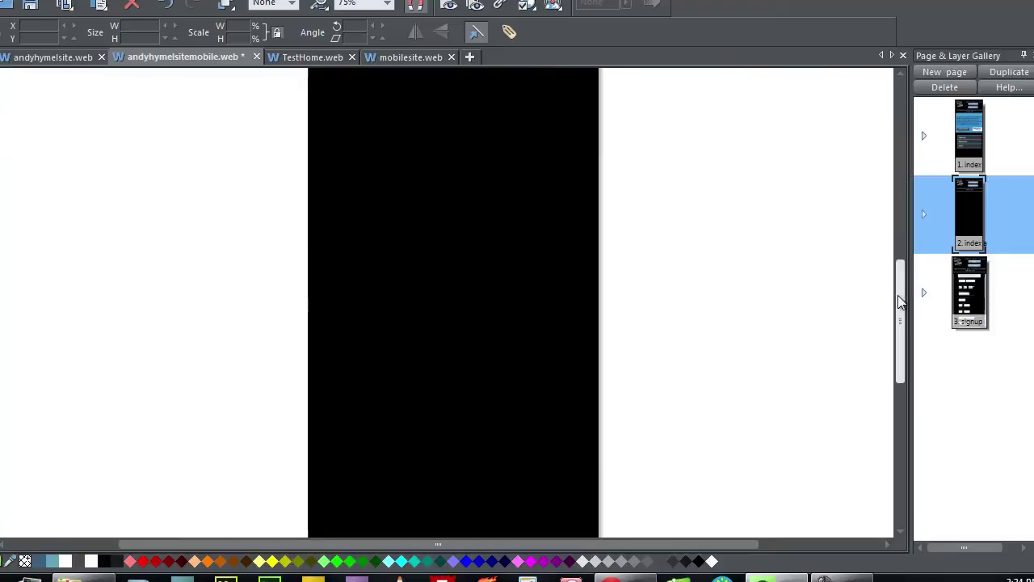
{"action": "left_click_drag", "start_coordinate": [902, 301], "coordinate": [905, 219]}
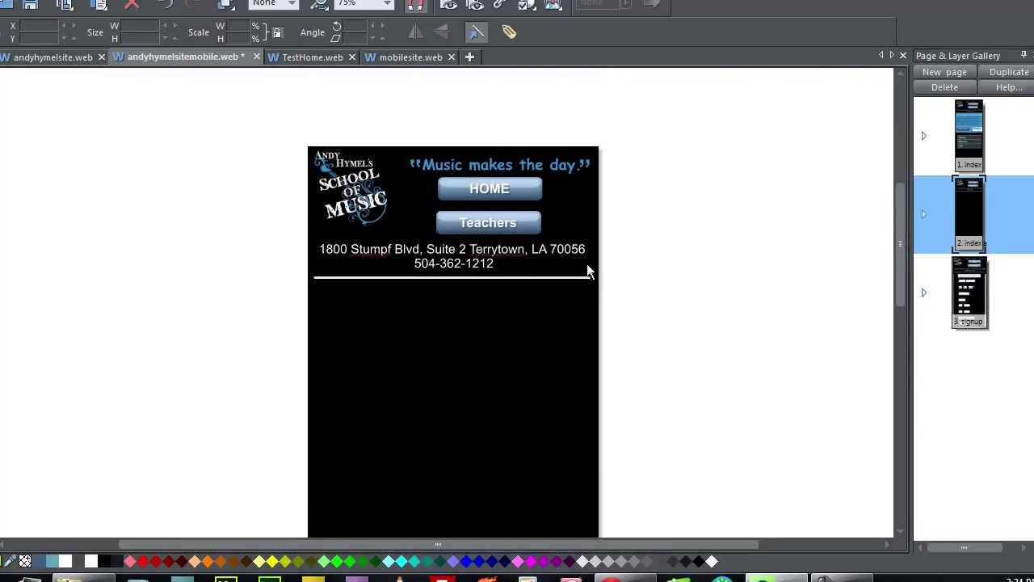
{"action": "mouse_move", "coordinate": [897, 251]}
{"action": "left_mouse_down"}
{"action": "mouse_move", "coordinate": [903, 301]}
{"action": "mouse_move", "coordinate": [900, 256]}
{"action": "left_mouse_up"}
Draw a large 415×539px rounded blue rectangle below the address and bring up its options.
{"action": "left_click", "coordinate": [9, 134]}
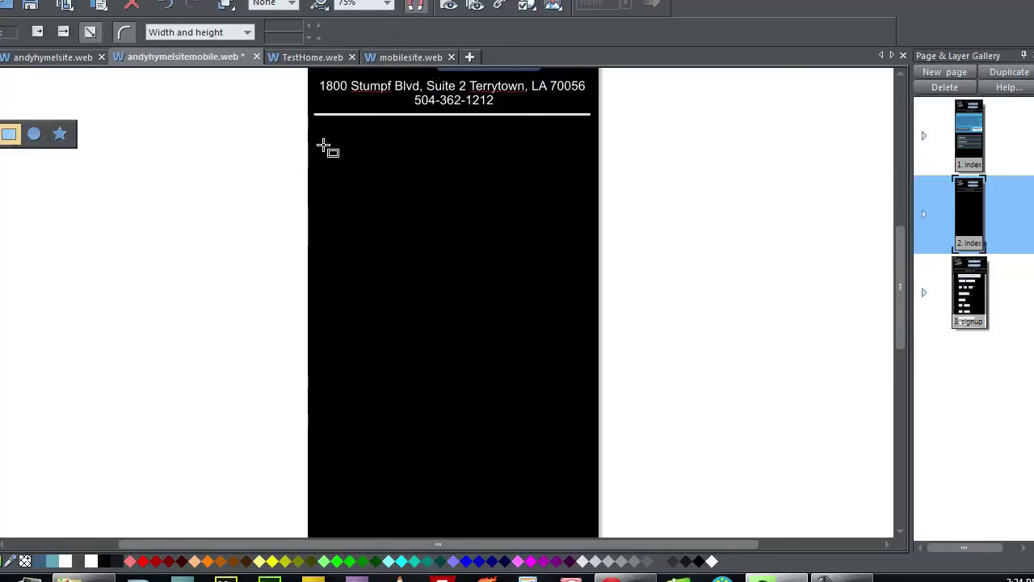
{"action": "left_click_drag", "start_coordinate": [324, 136], "coordinate": [576, 463]}
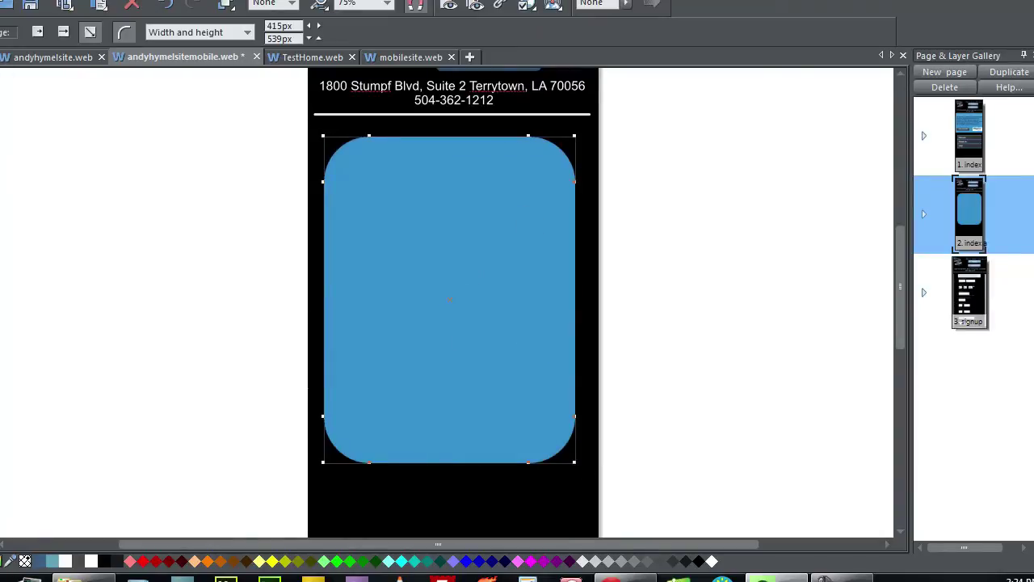
{"action": "key", "text": "F2"}
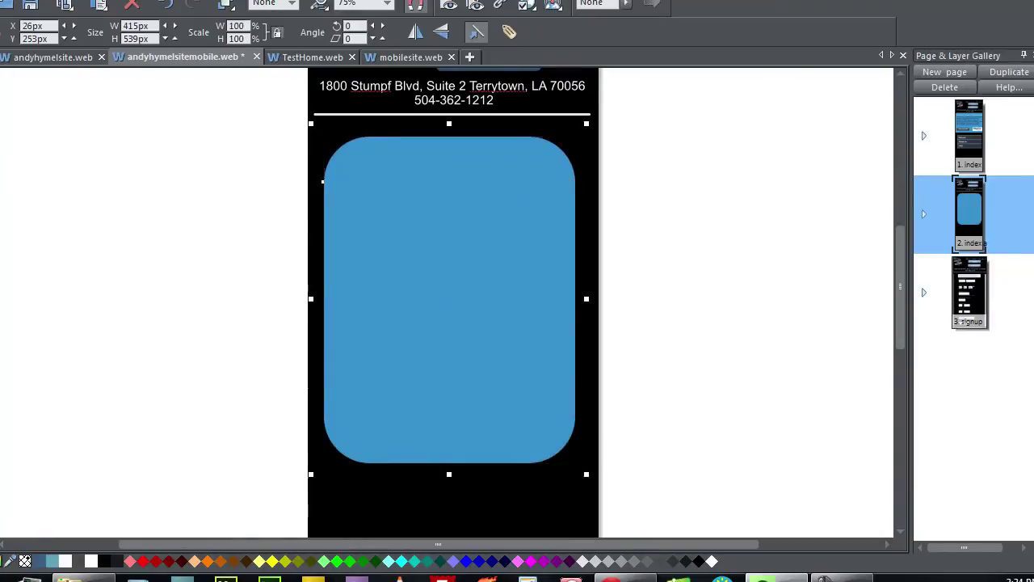
{"action": "right_click", "coordinate": [450, 179]}
Open the rectangle's Web Properties Placeholder settings and its empty body HTML code box.
{"action": "left_click", "coordinate": [523, 436]}
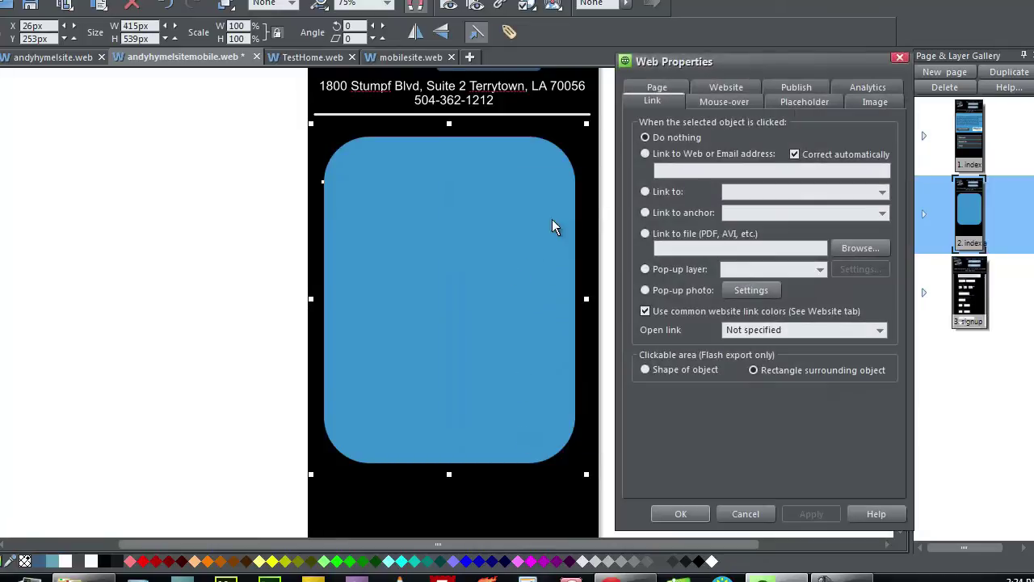
{"action": "left_click", "coordinate": [795, 102]}
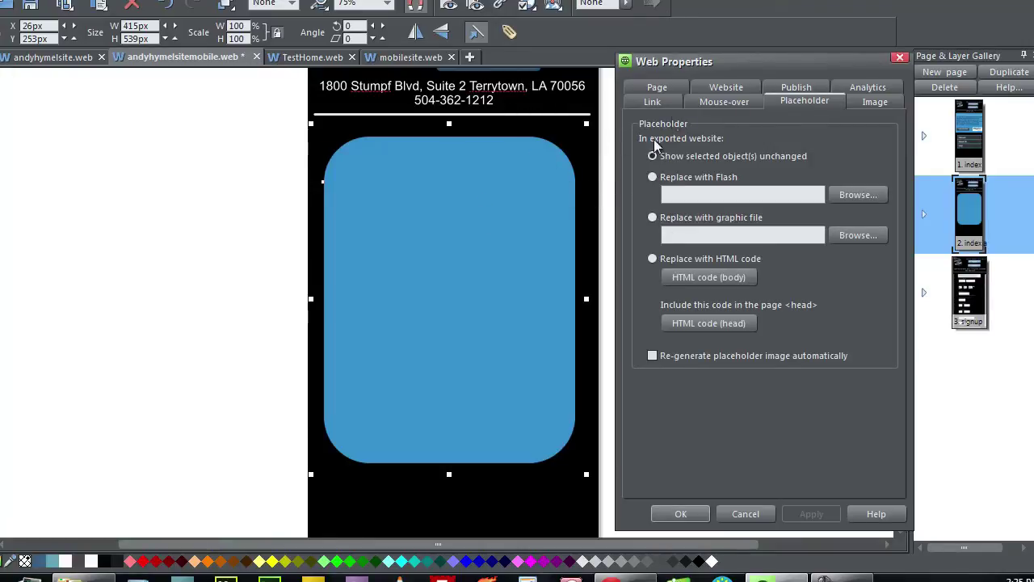
{"action": "left_click", "coordinate": [691, 279]}
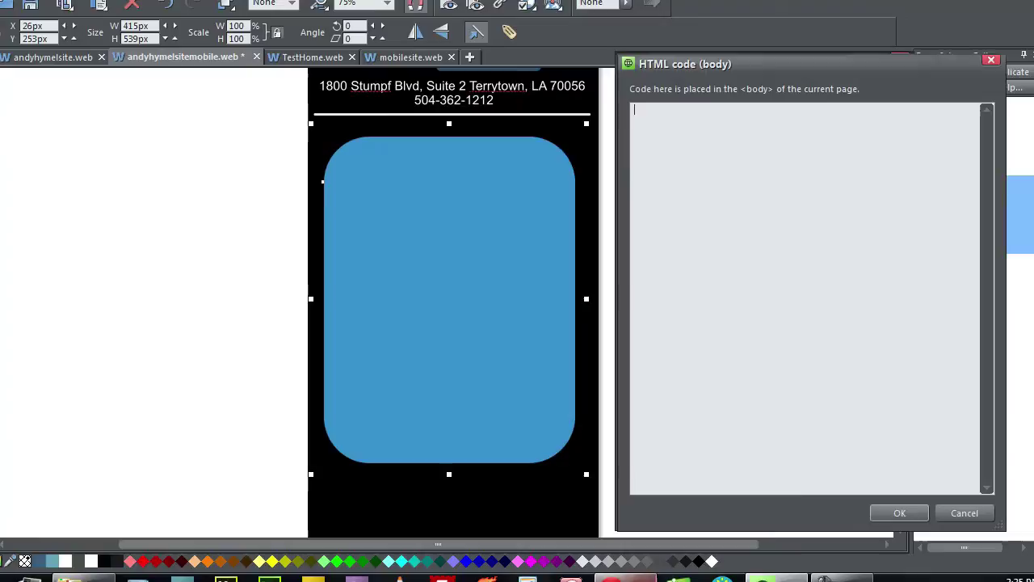
{"action": "left_click", "coordinate": [630, 579]}
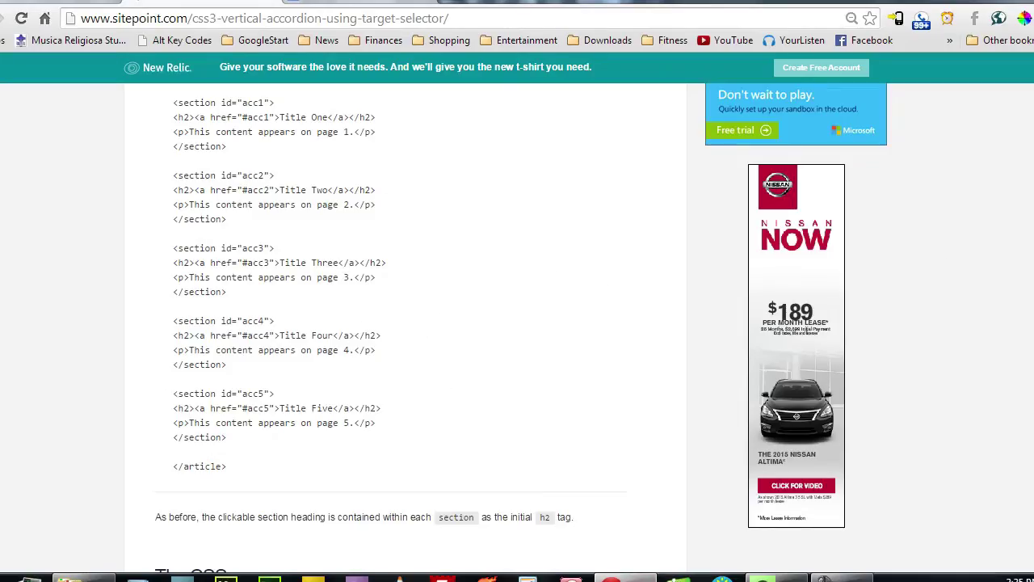
Copy the five-section accordion HTML (acc1–acc5) from the SitePoint article.
{"action": "scroll", "coordinate": [400, 540], "scroll_direction": "up", "scroll_amount": 3}
{"action": "scroll", "coordinate": [400, 540], "scroll_direction": "down", "scroll_amount": 3}
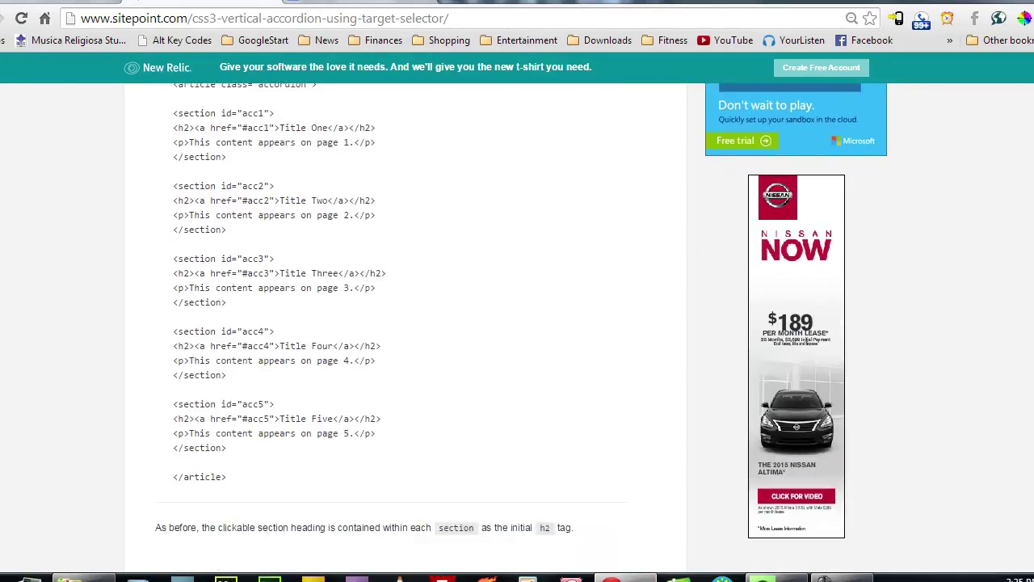
{"action": "left_click_drag", "start_coordinate": [247, 455], "coordinate": [166, 194]}
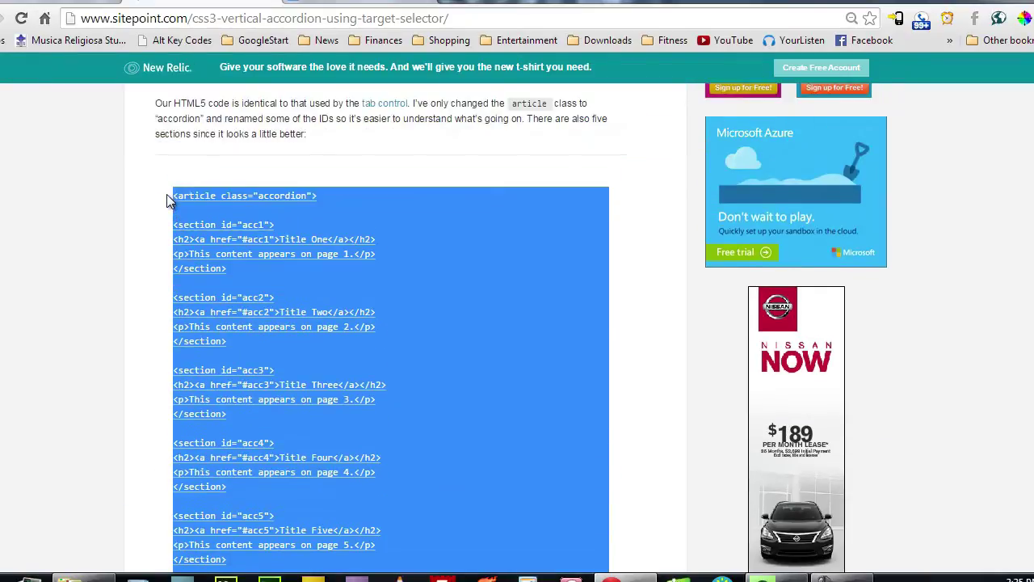
{"action": "right_click", "coordinate": [197, 197]}
{"action": "left_click", "coordinate": [220, 207]}
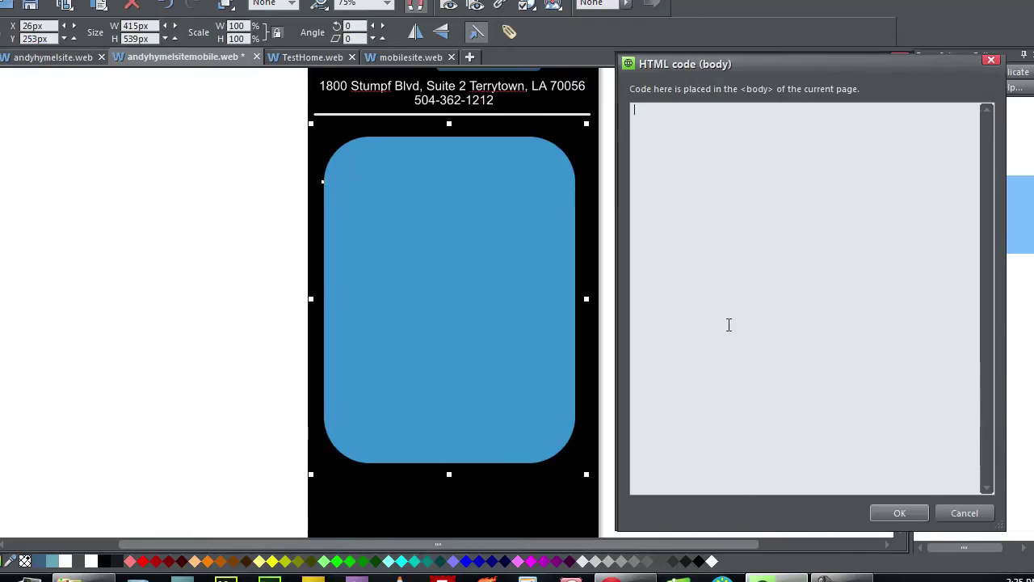
Paste the accordion HTML into the body code box, confirm it, and apply it to the rectangle.
{"action": "right_click", "coordinate": [727, 324]}
{"action": "left_click", "coordinate": [789, 398]}
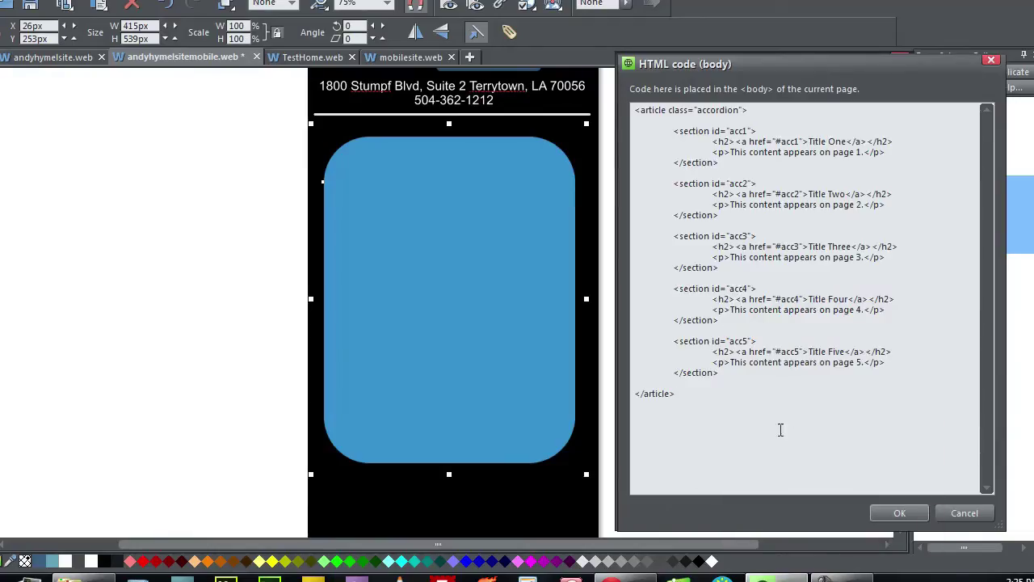
{"action": "left_click", "coordinate": [896, 514]}
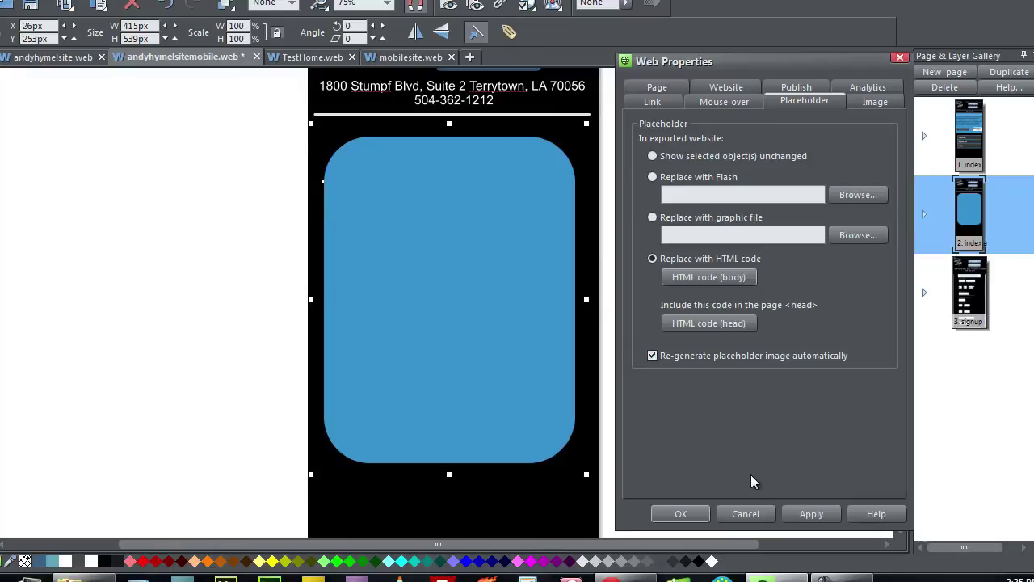
{"action": "left_click", "coordinate": [807, 514]}
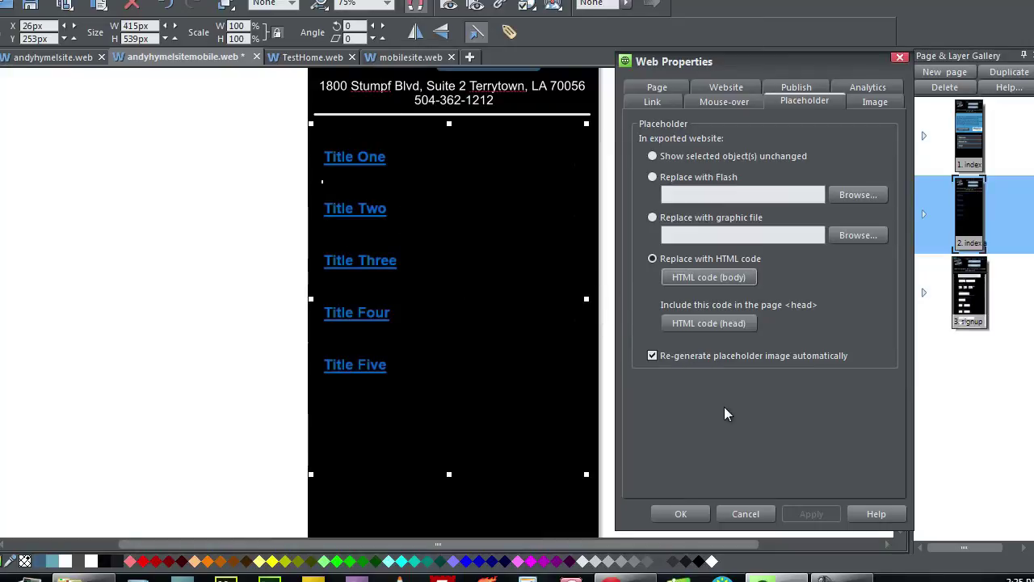
Replace the mistaken head tags with an empty <style></style> block holding a blank line.
{"action": "left_click", "coordinate": [695, 324]}
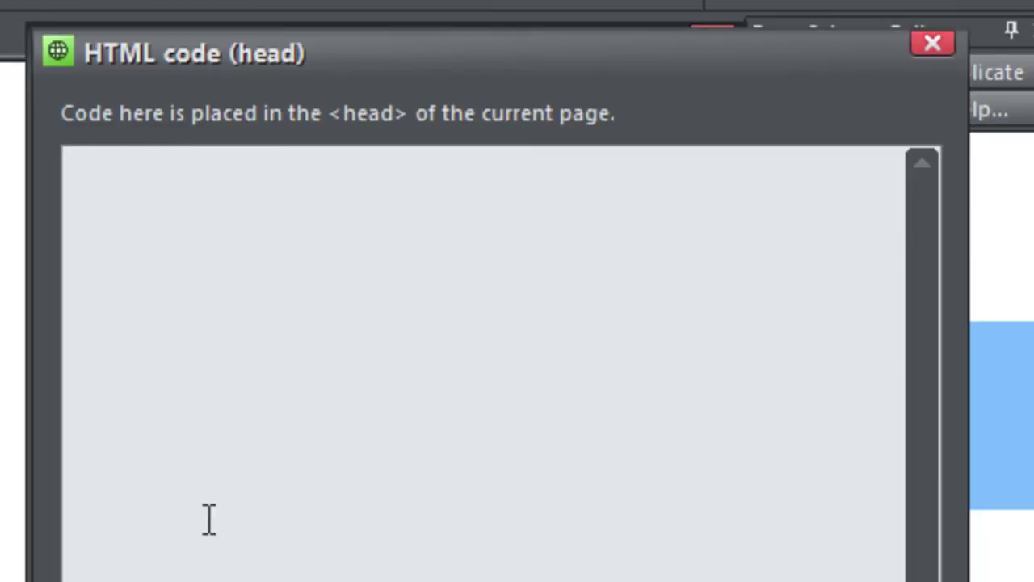
{"action": "type", "text": "<head>  "}
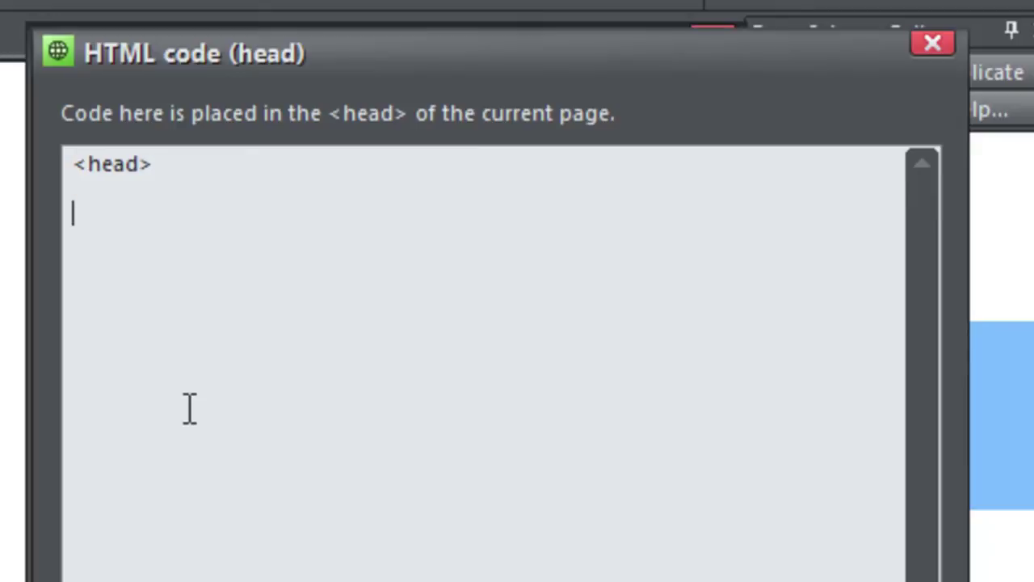
{"action": "type", "text": "</head>"}
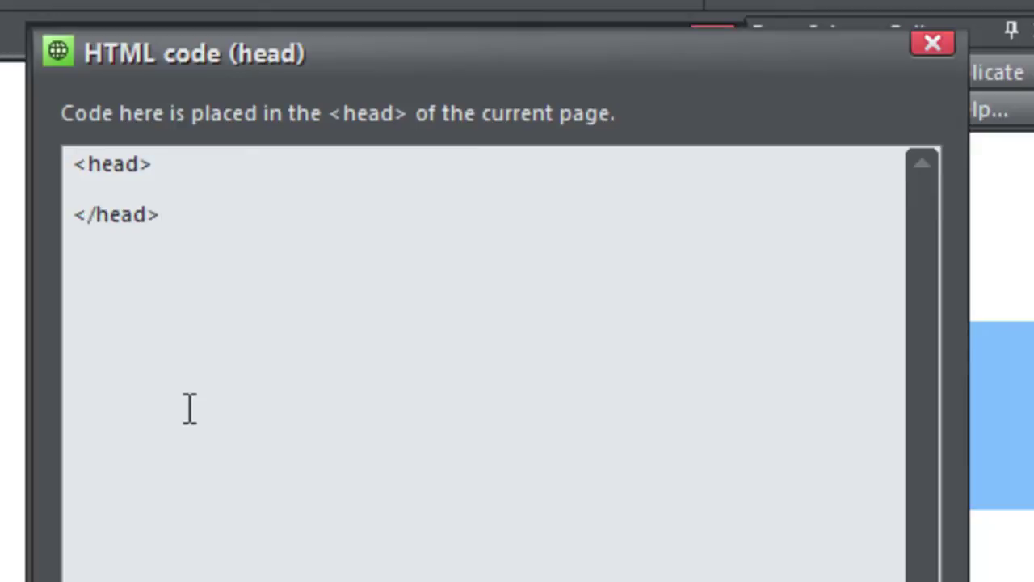
{"action": "key", "text": "BackSpace"}
{"action": "key", "text": "BackSpace"}
{"action": "key", "text": "BackSpace"}
{"action": "key", "text": "BackSpace"}
{"action": "key", "text": "BackSpace"}
{"action": "key", "text": "BackSpace"}
{"action": "key", "text": "BackSpace"}
{"action": "key", "text": "BackSpace"}
{"action": "key", "text": "BackSpace"}
{"action": "key", "text": "BackSpace"}
{"action": "key", "text": "BackSpace"}
{"action": "key", "text": "BackSpace"}
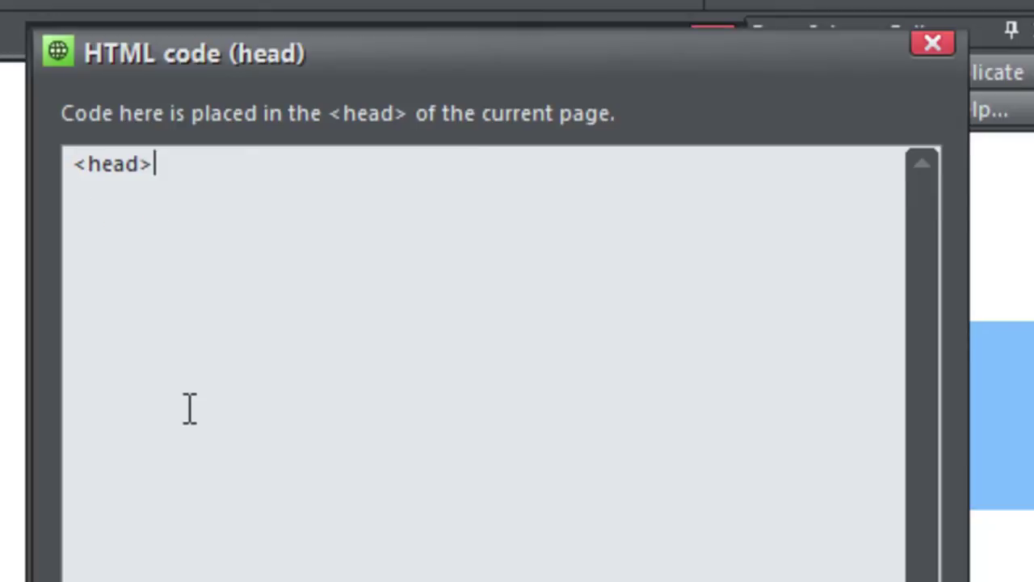
{"action": "key", "text": "BackSpace"}
{"action": "key", "text": "BackSpace"}
{"action": "key", "text": "BackSpace"}
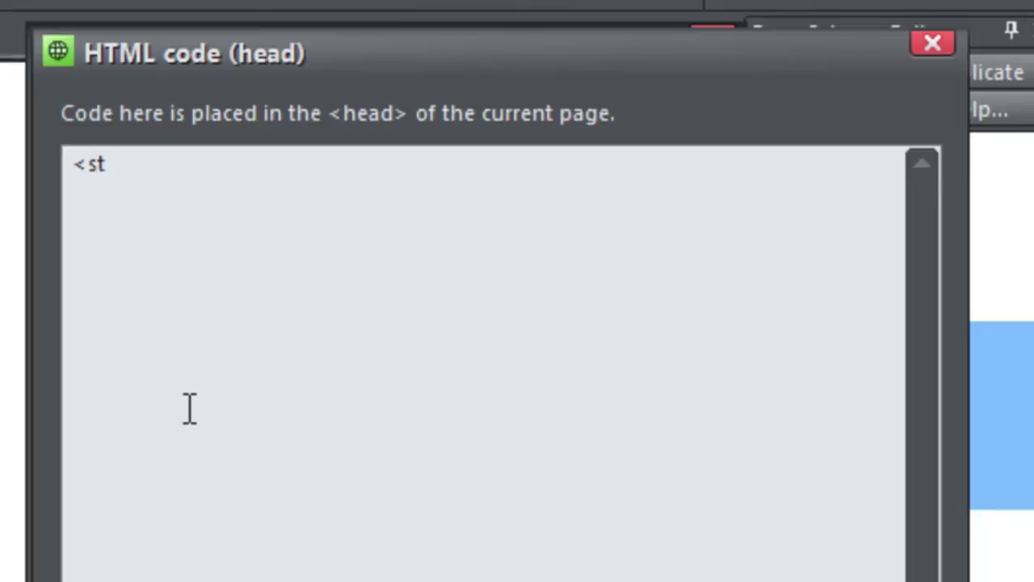
{"action": "key", "text": "BackSpace"}
{"action": "key", "text": "BackSpace"}
{"action": "type", "text": "<style>"}
{"action": "key", "text": "Return"}
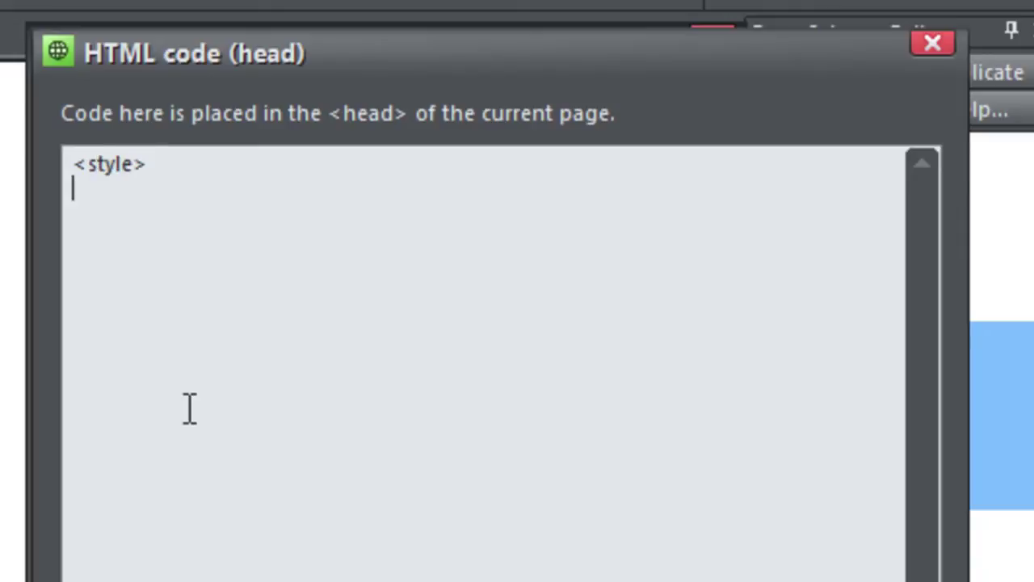
{"action": "type", "text": "<"}
{"action": "type", "text": "/styul"}
{"action": "key", "text": "BackSpace"}
{"action": "key", "text": "BackSpace"}
{"action": "type", "text": "le>"}
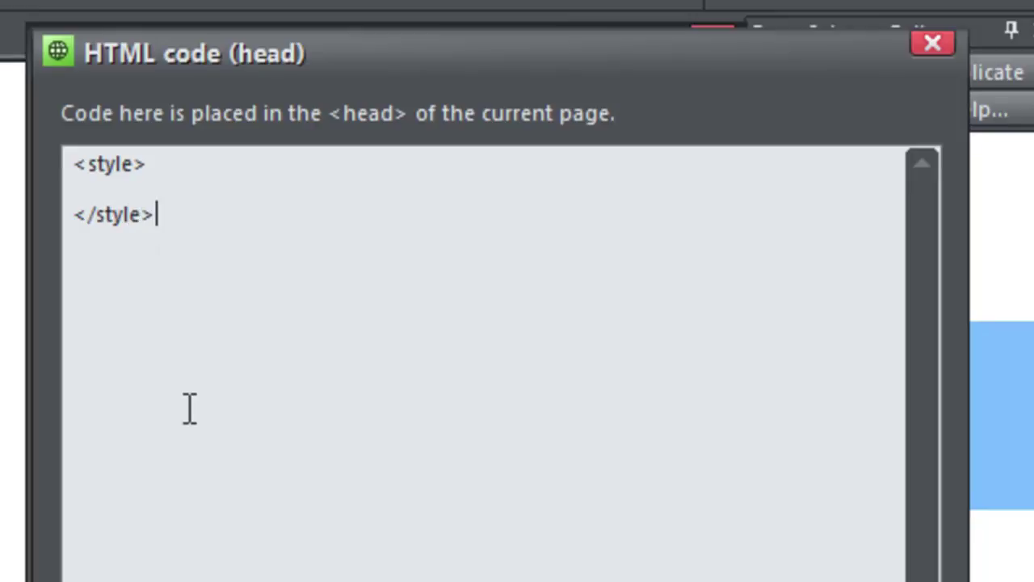
{"action": "left_click", "coordinate": [186, 165]}
{"action": "key", "text": "Return"}
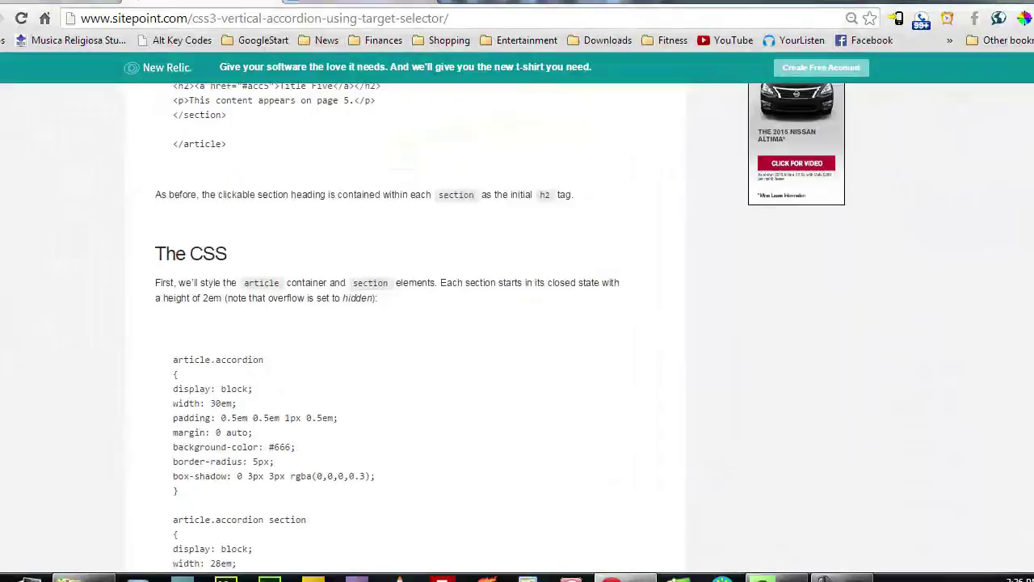
Copy the article.accordion and article.accordion section rules from the article's CSS section.
{"action": "scroll", "coordinate": [517, 323], "scroll_direction": "down", "scroll_amount": 1}
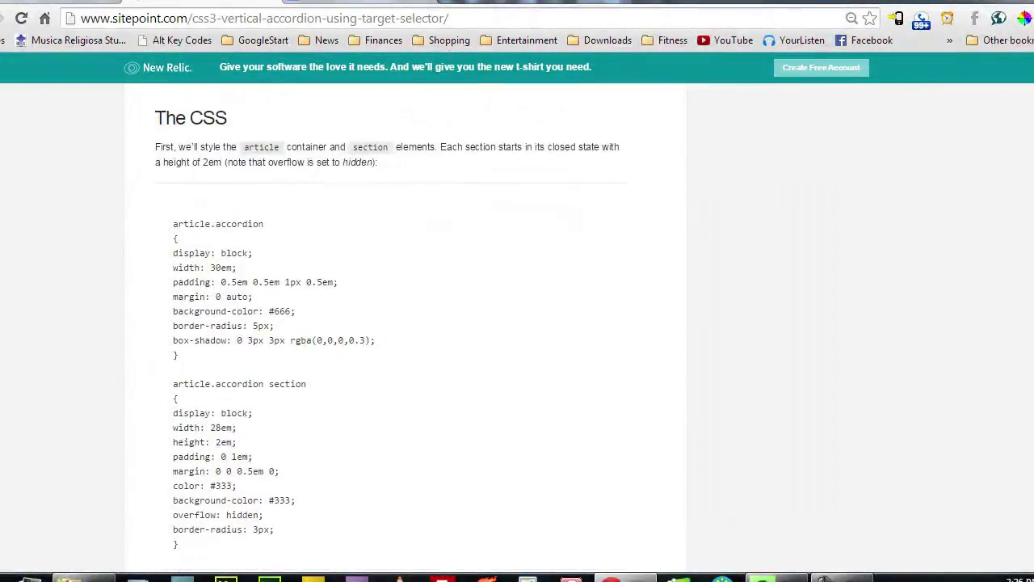
{"action": "scroll", "coordinate": [391, 328], "scroll_direction": "down", "scroll_amount": 1}
{"action": "scroll", "coordinate": [391, 323], "scroll_direction": "down", "scroll_amount": 1}
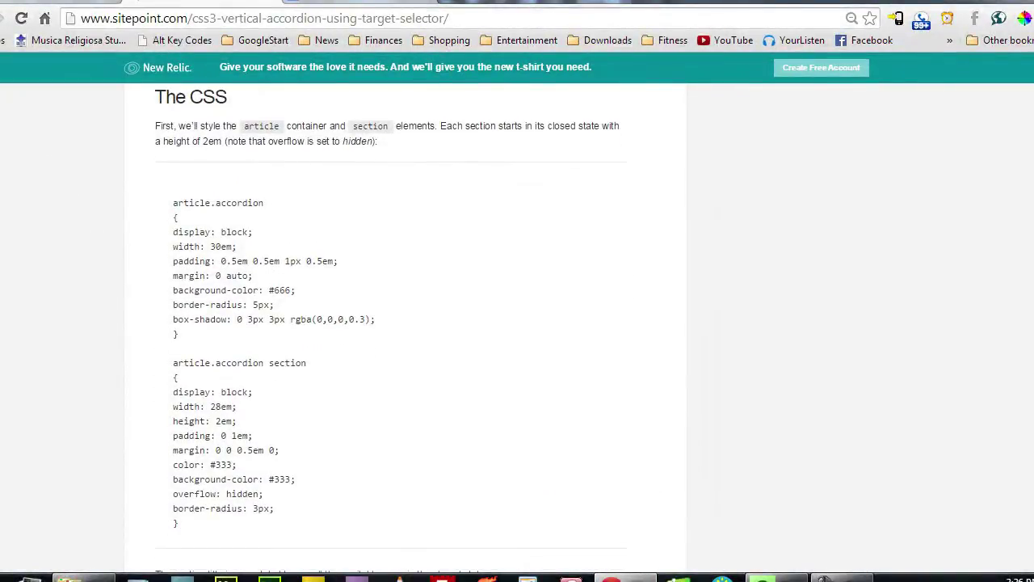
{"action": "scroll", "coordinate": [391, 323], "scroll_direction": "up", "scroll_amount": 1}
{"action": "scroll", "coordinate": [391, 323], "scroll_direction": "down", "scroll_amount": 5}
{"action": "scroll", "coordinate": [391, 324], "scroll_direction": "down", "scroll_amount": 1}
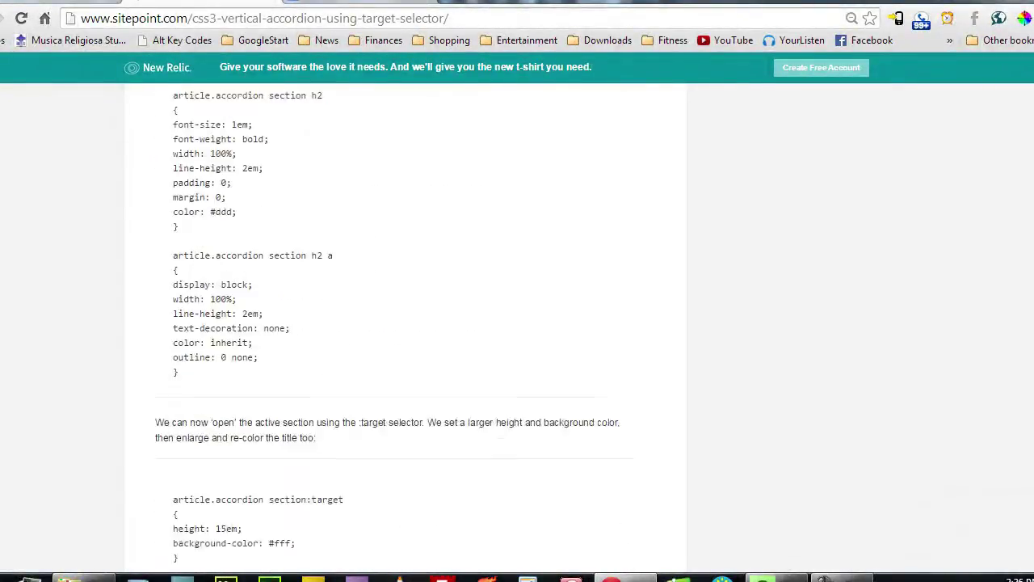
{"action": "scroll", "coordinate": [391, 328], "scroll_direction": "down", "scroll_amount": 3}
{"action": "scroll", "coordinate": [391, 323], "scroll_direction": "down", "scroll_amount": 3}
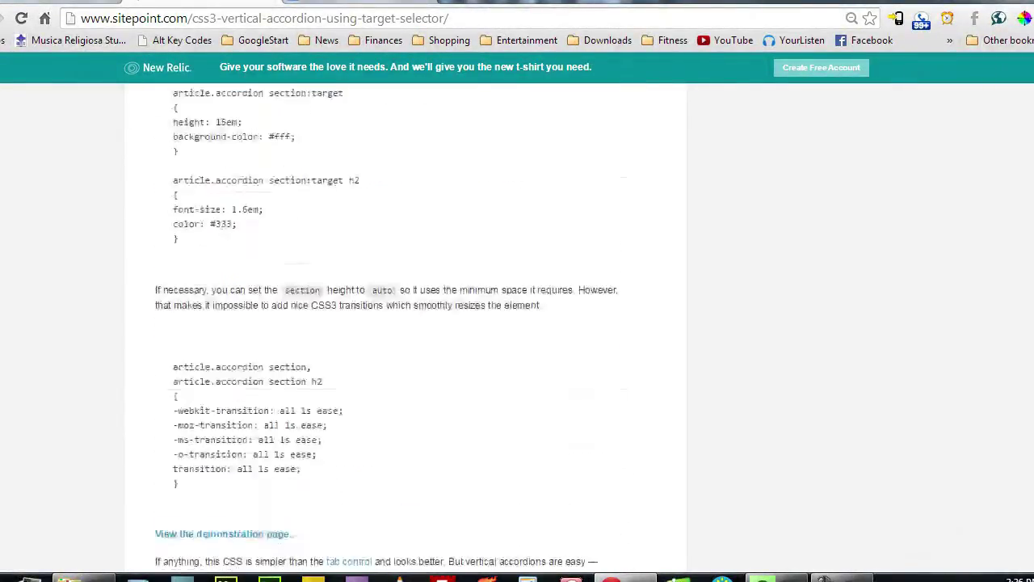
{"action": "scroll", "coordinate": [391, 324], "scroll_direction": "up", "scroll_amount": 13}
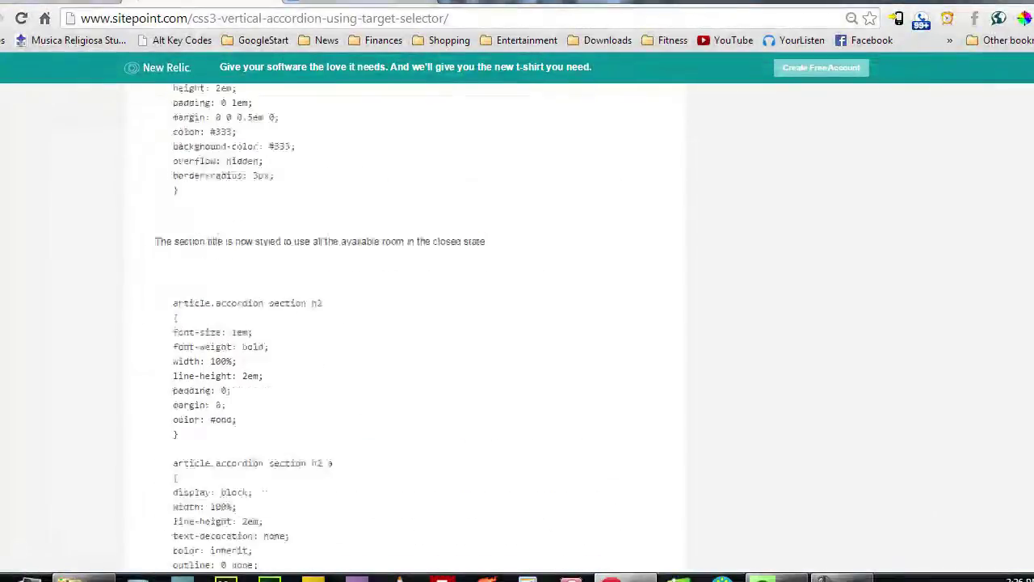
{"action": "scroll", "coordinate": [392, 324], "scroll_direction": "down", "scroll_amount": 4}
{"action": "scroll", "coordinate": [391, 323], "scroll_direction": "up", "scroll_amount": 1}
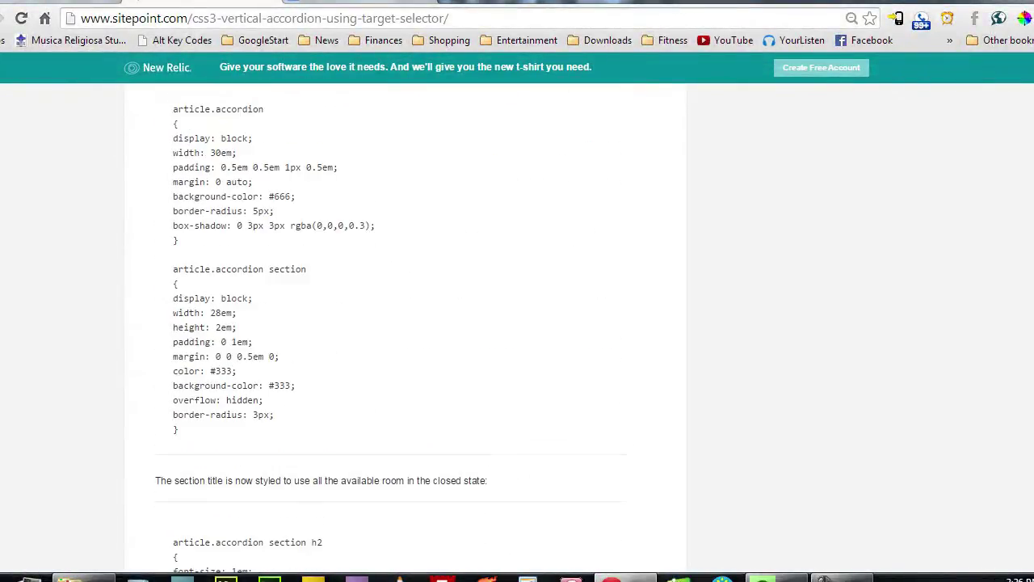
{"action": "left_click_drag", "start_coordinate": [185, 432], "coordinate": [161, 115]}
{"action": "right_click", "coordinate": [196, 111]}
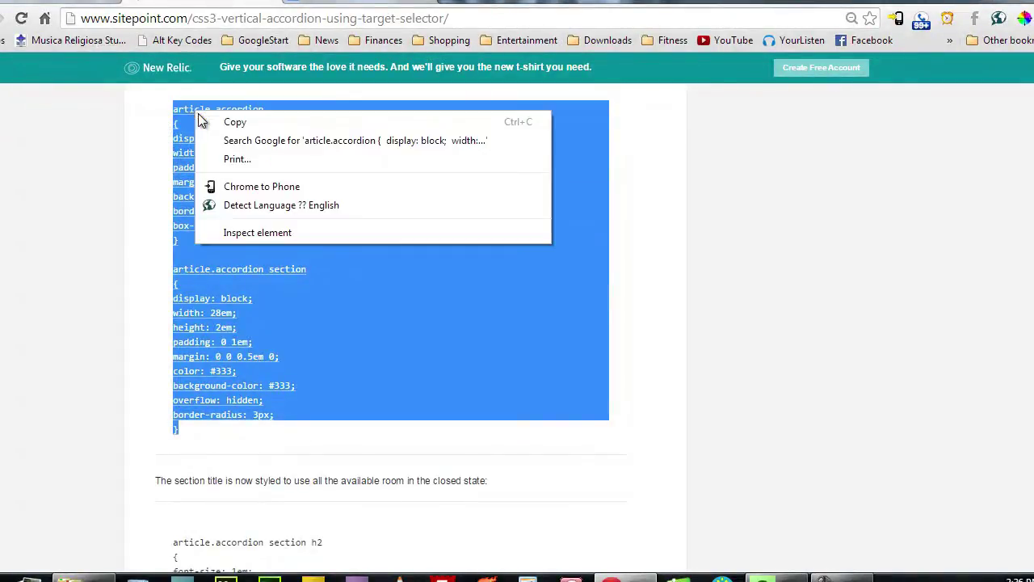
{"action": "left_click", "coordinate": [243, 122]}
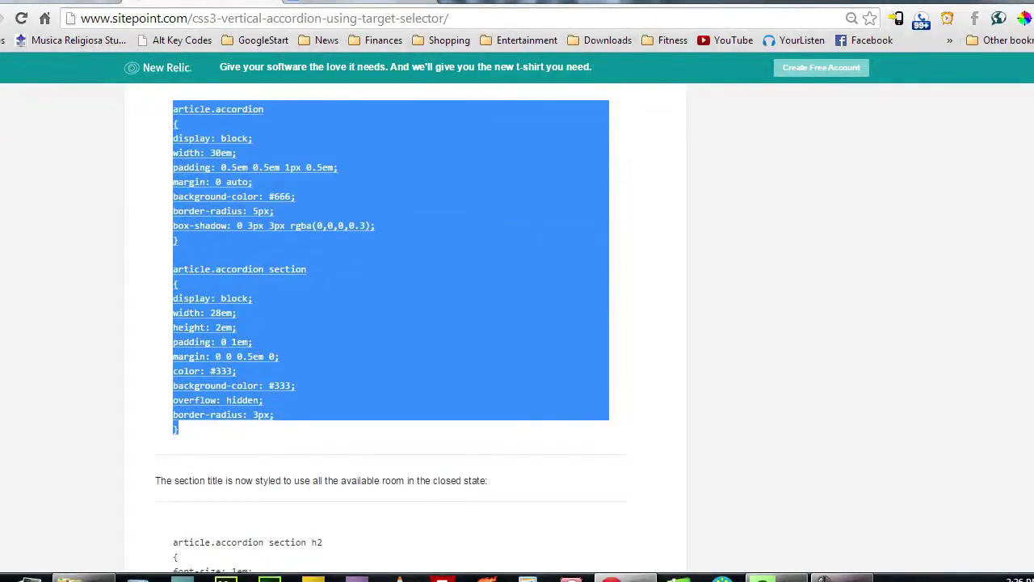
{"action": "key", "text": "alt+Tab"}
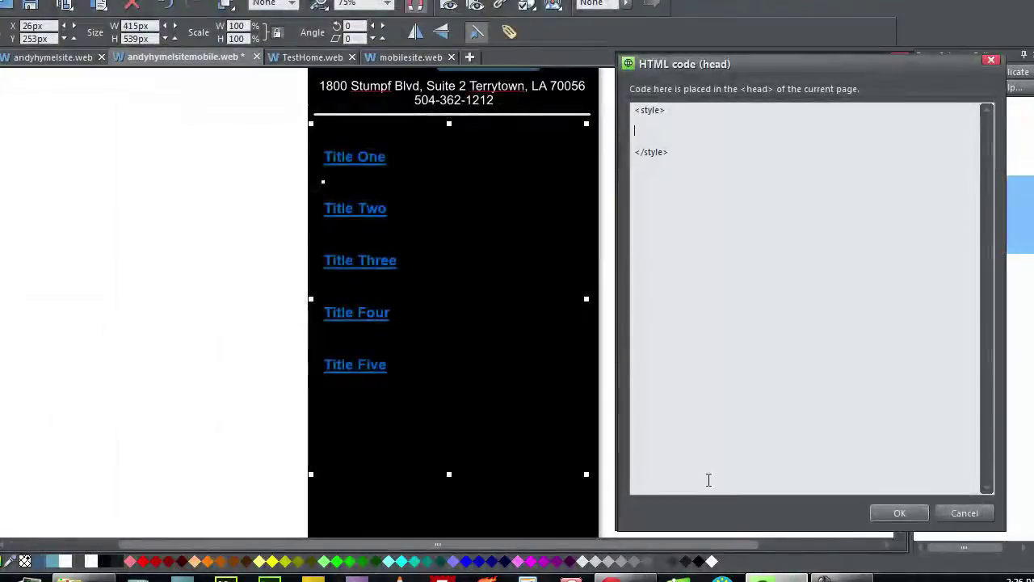
Paste the two accordion CSS rules into the style block, adding two blank lines before </style>.
{"action": "right_click", "coordinate": [649, 135]}
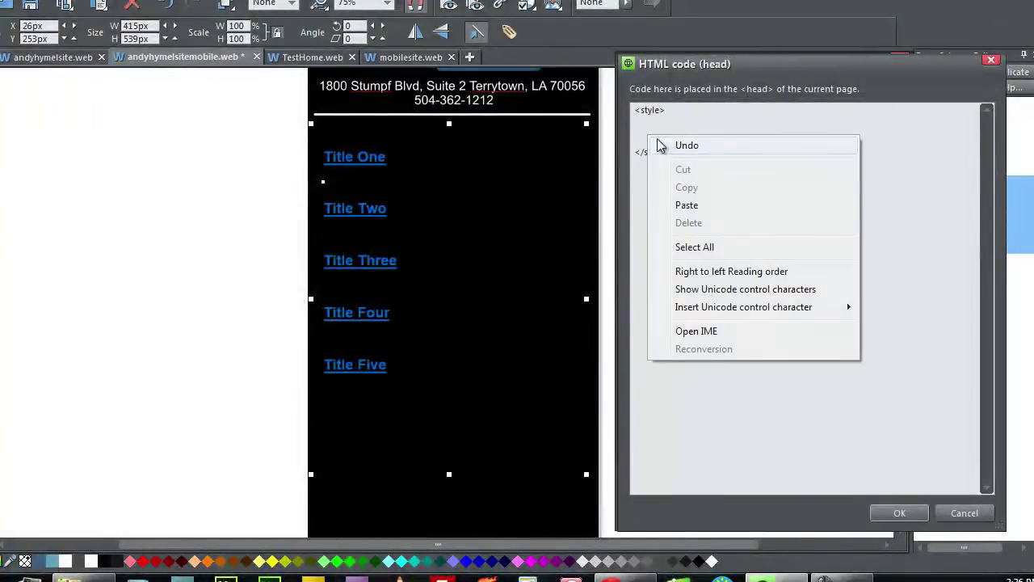
{"action": "left_click", "coordinate": [700, 203]}
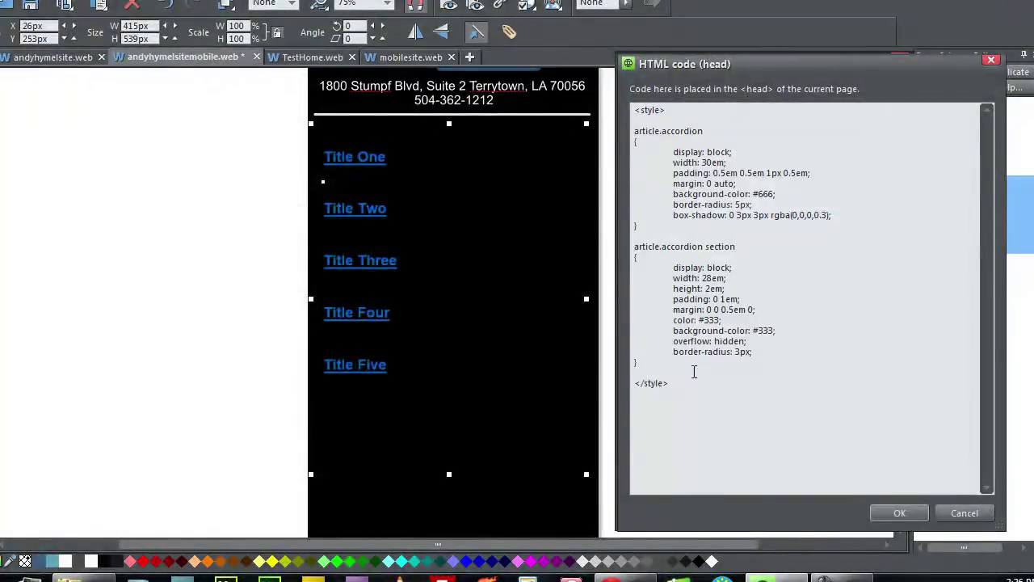
{"action": "left_click", "coordinate": [669, 368]}
{"action": "key", "text": "Return"}
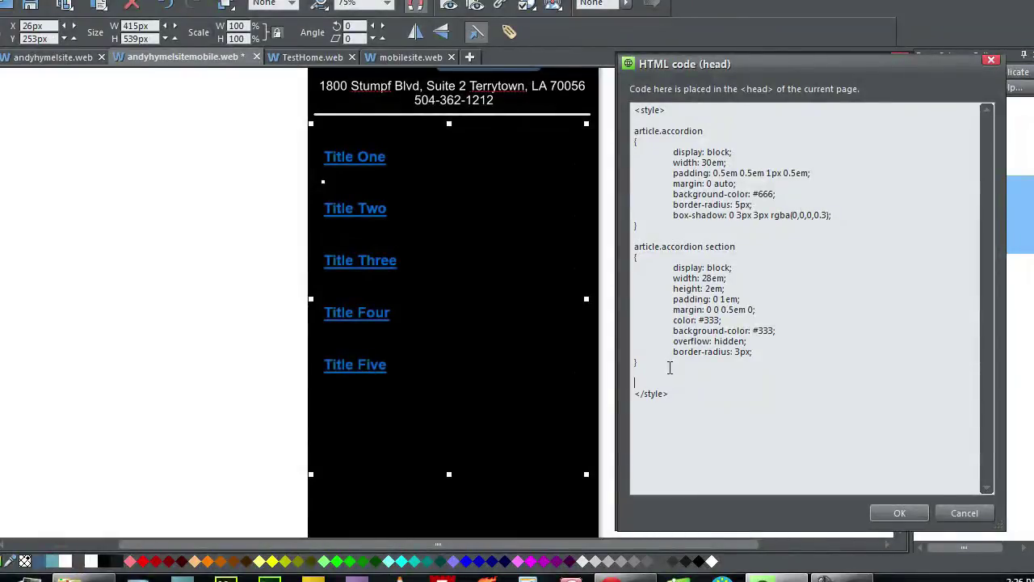
{"action": "key", "text": "Return"}
{"action": "key", "text": "alt+Tab"}
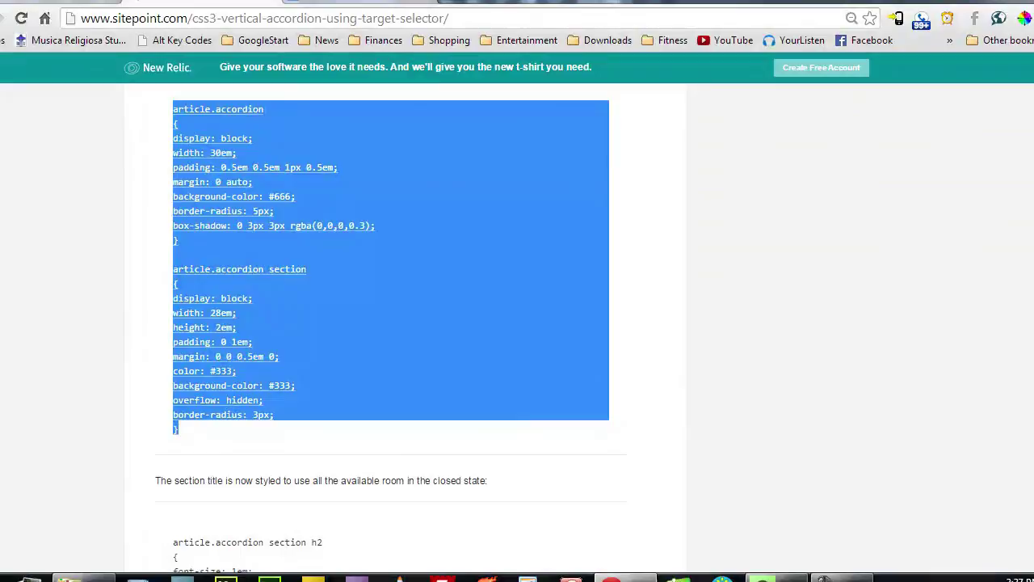
Copy the section h2 and section h2 a rules and paste them into the head code.
{"action": "scroll", "coordinate": [514, 325], "scroll_direction": "down", "scroll_amount": 4}
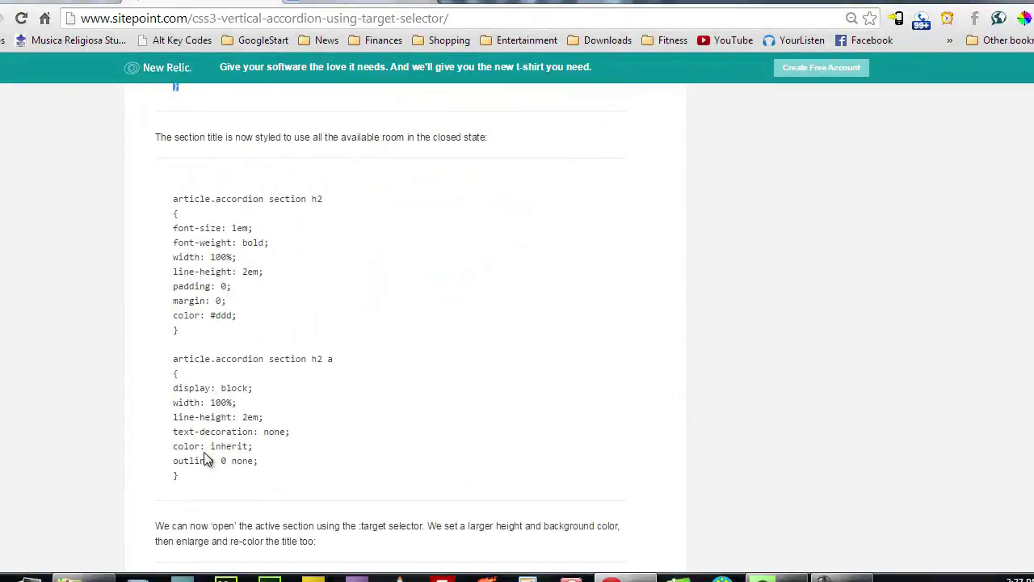
{"action": "left_click_drag", "start_coordinate": [191, 475], "coordinate": [174, 201]}
{"action": "right_click", "coordinate": [222, 234]}
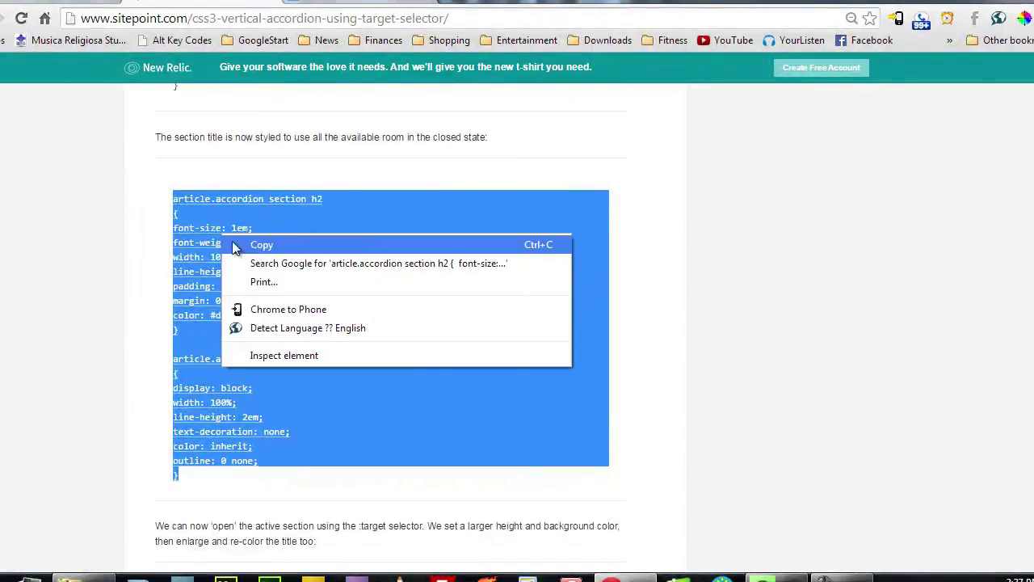
{"action": "left_click", "coordinate": [257, 244]}
{"action": "key", "text": "alt+Tab"}
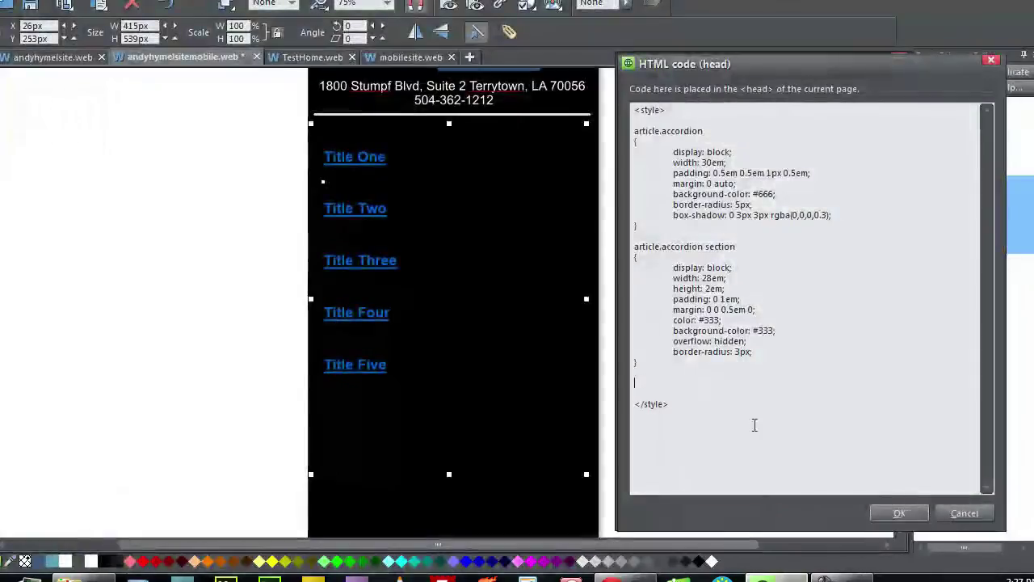
{"action": "right_click", "coordinate": [652, 387]}
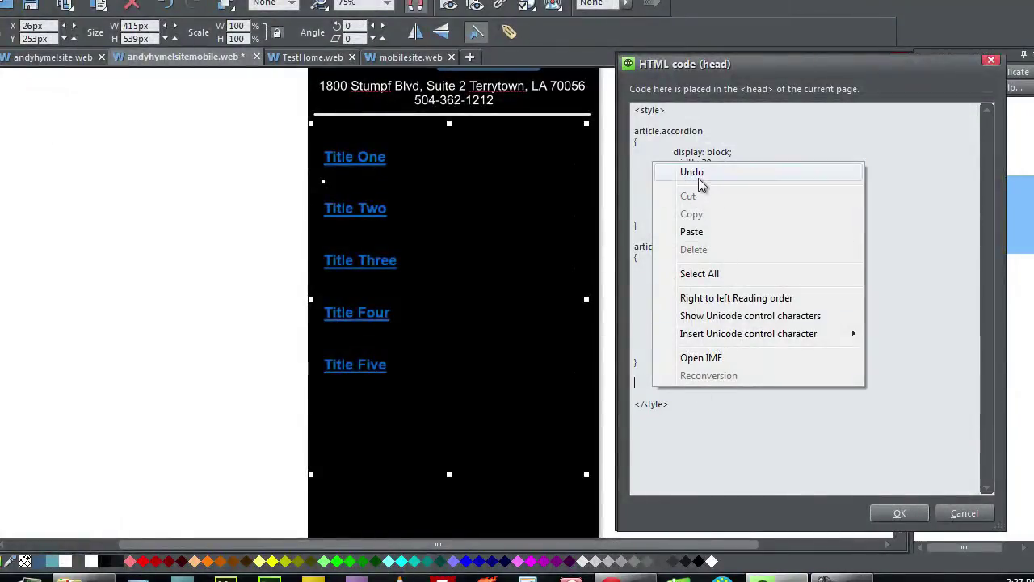
{"action": "left_click", "coordinate": [665, 391]}
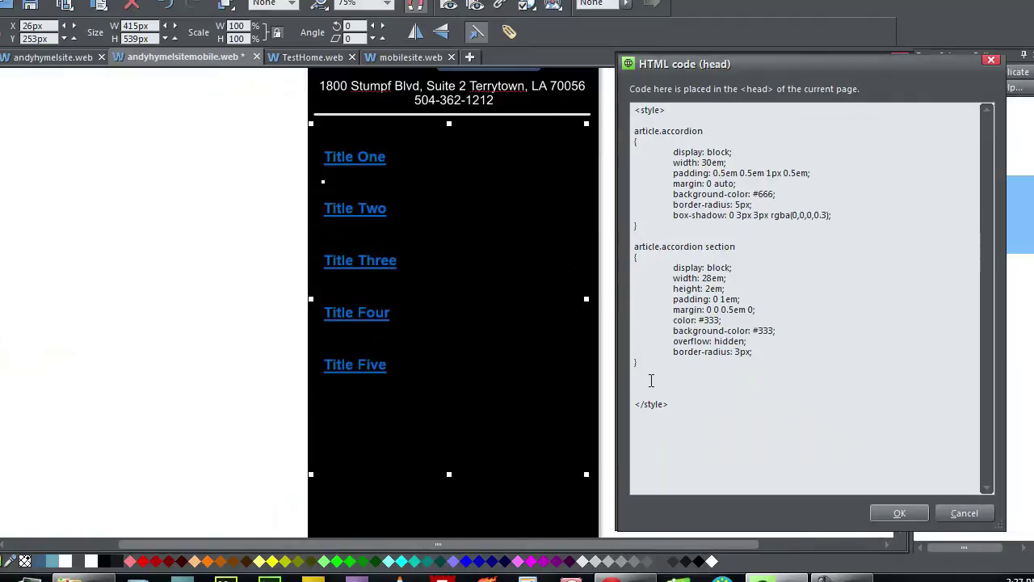
{"action": "key", "text": "ctrl+v"}
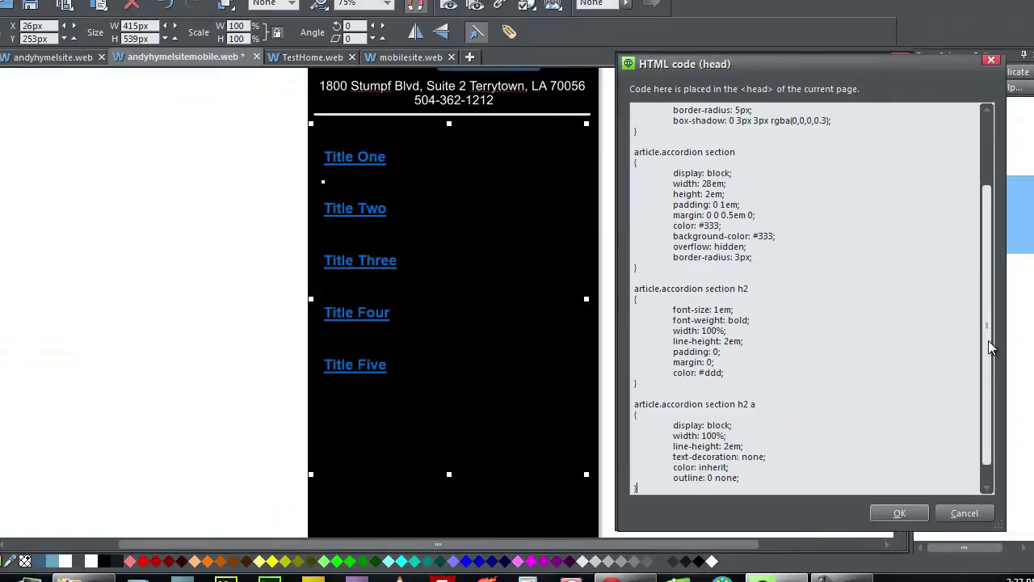
{"action": "scroll", "coordinate": [993, 376], "scroll_direction": "down", "scroll_amount": 1}
{"action": "key", "text": "Return"}
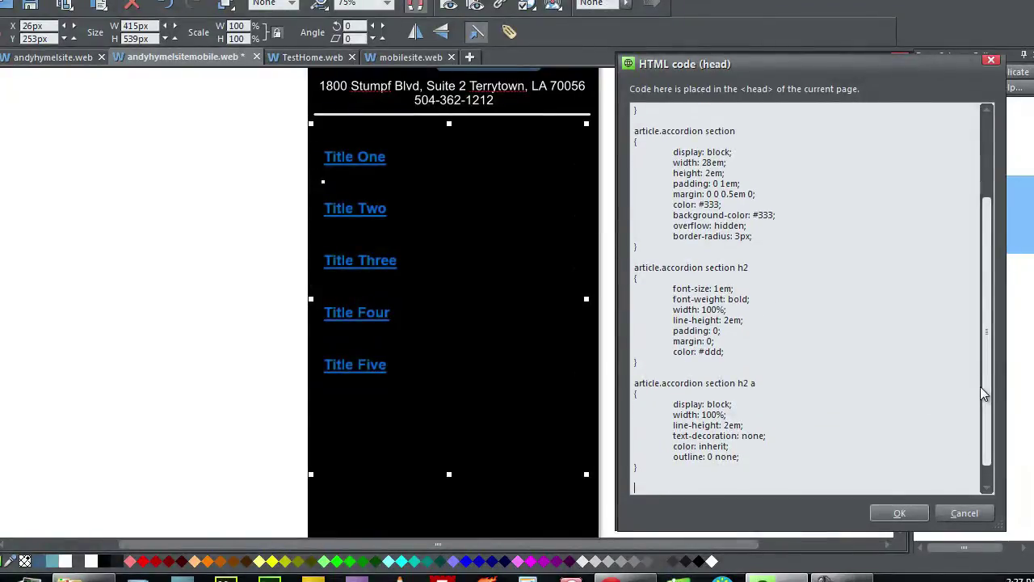
{"action": "scroll", "coordinate": [986, 384], "scroll_direction": "down", "scroll_amount": 1}
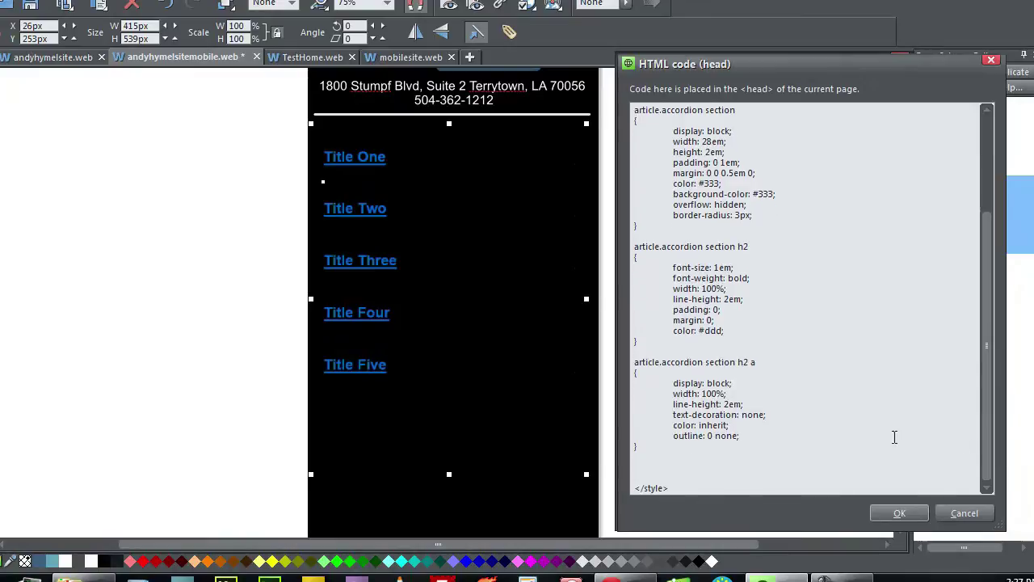
Add the two section:target CSS rules to the head style block.
{"action": "left_click", "coordinate": [626, 577]}
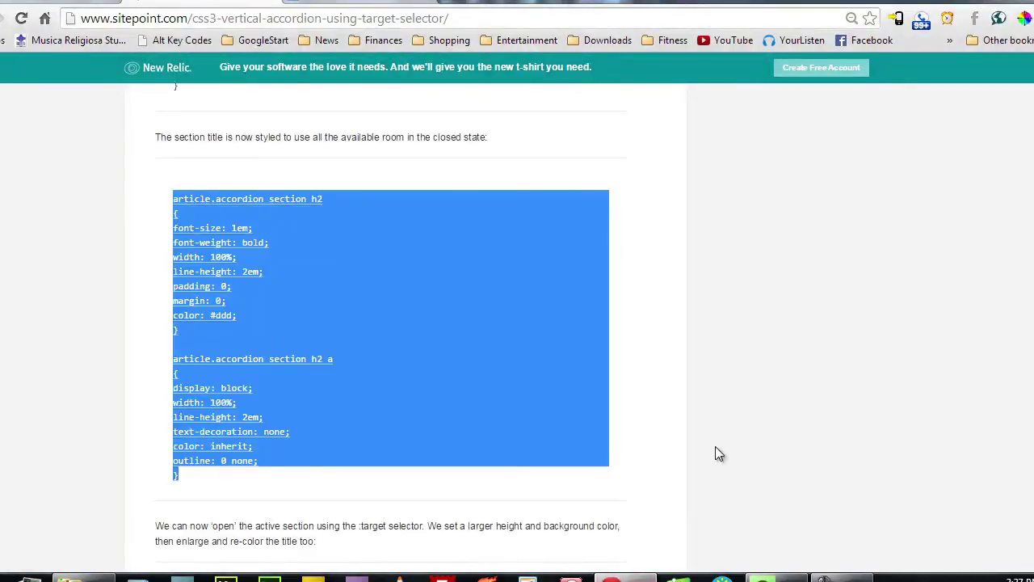
{"action": "scroll", "coordinate": [457, 259], "scroll_direction": "down", "scroll_amount": 5}
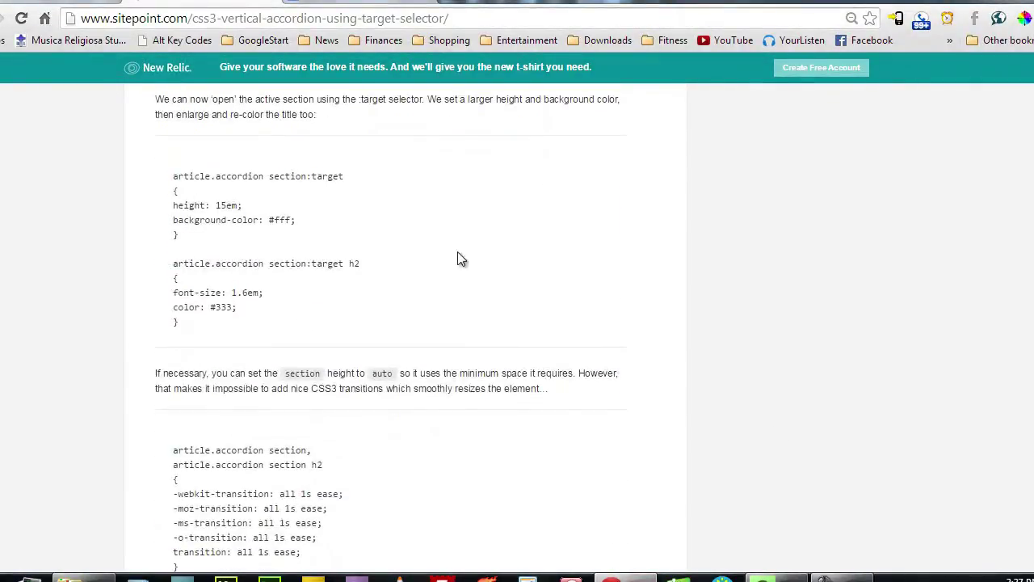
{"action": "left_click_drag", "start_coordinate": [185, 311], "coordinate": [169, 176]}
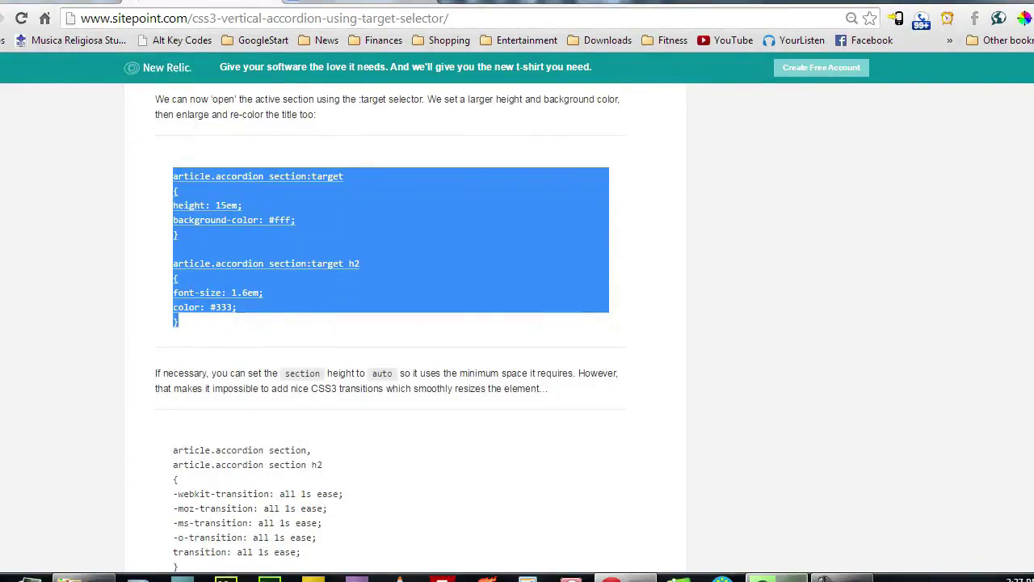
{"action": "mouse_move", "coordinate": [762, 579]}
{"action": "left_click", "coordinate": [683, 467]}
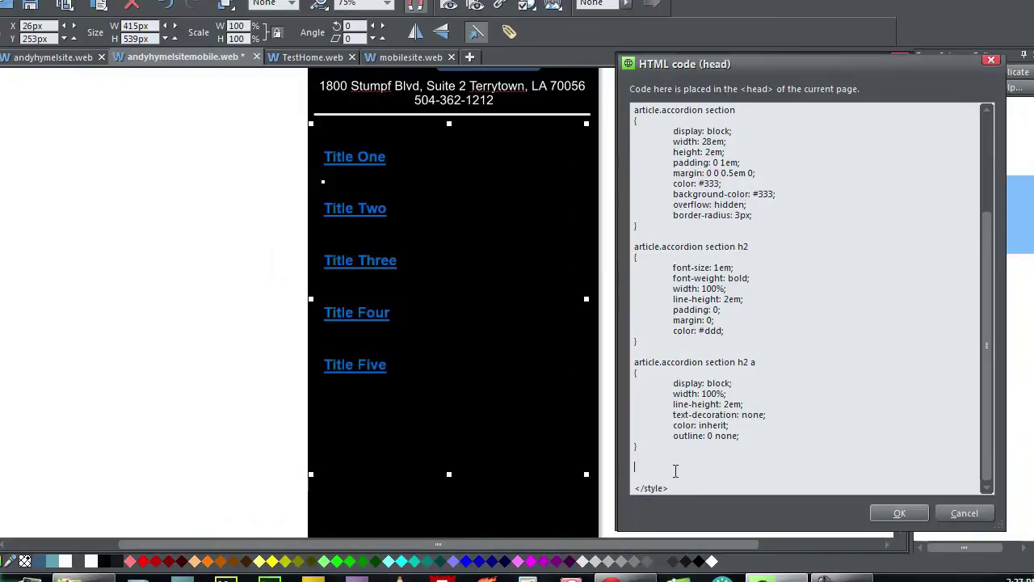
{"action": "key", "text": "ctrl+v"}
{"action": "scroll", "coordinate": [889, 412], "scroll_direction": "down", "scroll_amount": 1}
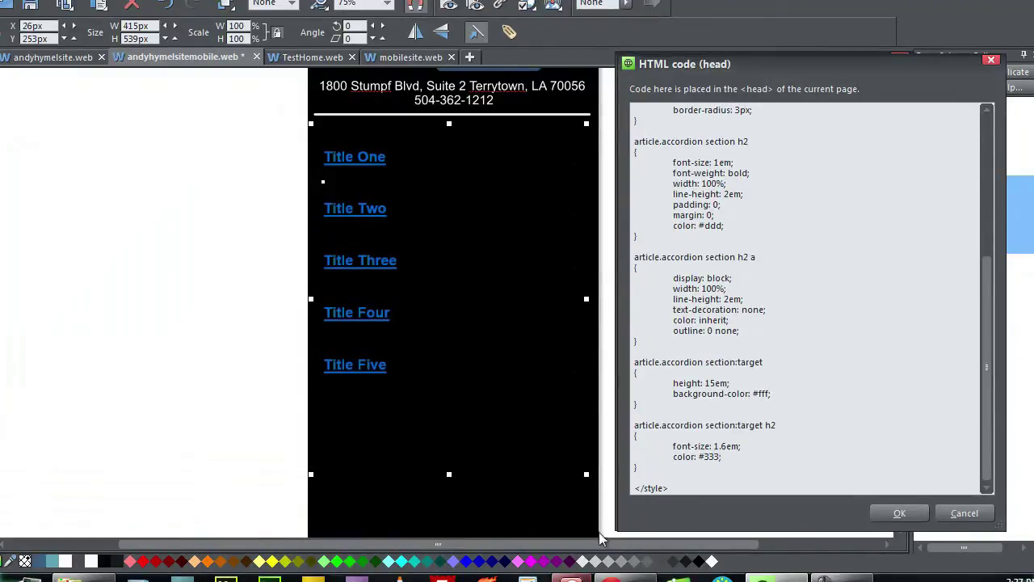
Add the transition CSS rule after the last rule in the head style block.
{"action": "key", "text": "alt+Tab"}
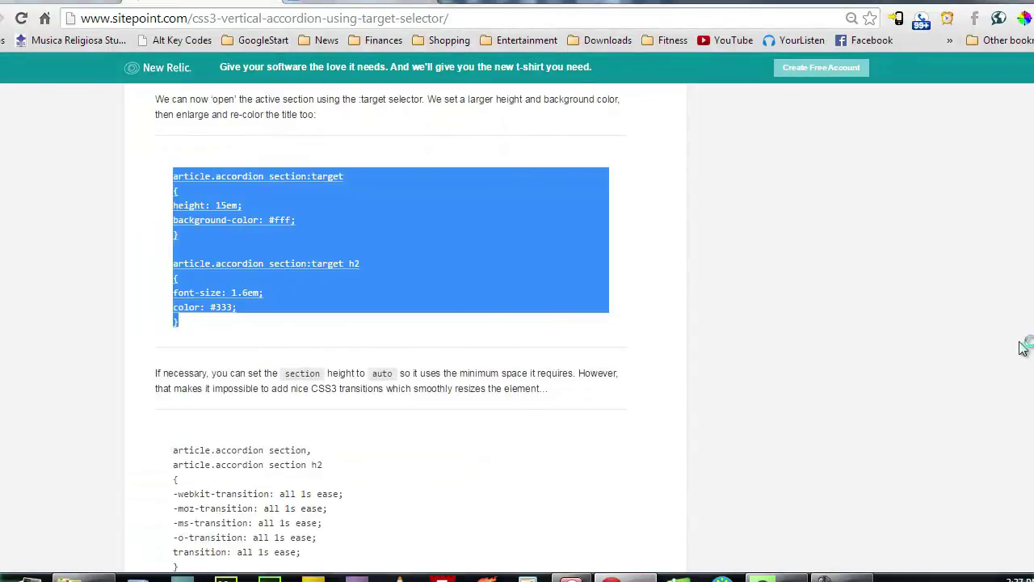
{"action": "scroll", "coordinate": [391, 323], "scroll_direction": "down", "scroll_amount": 4}
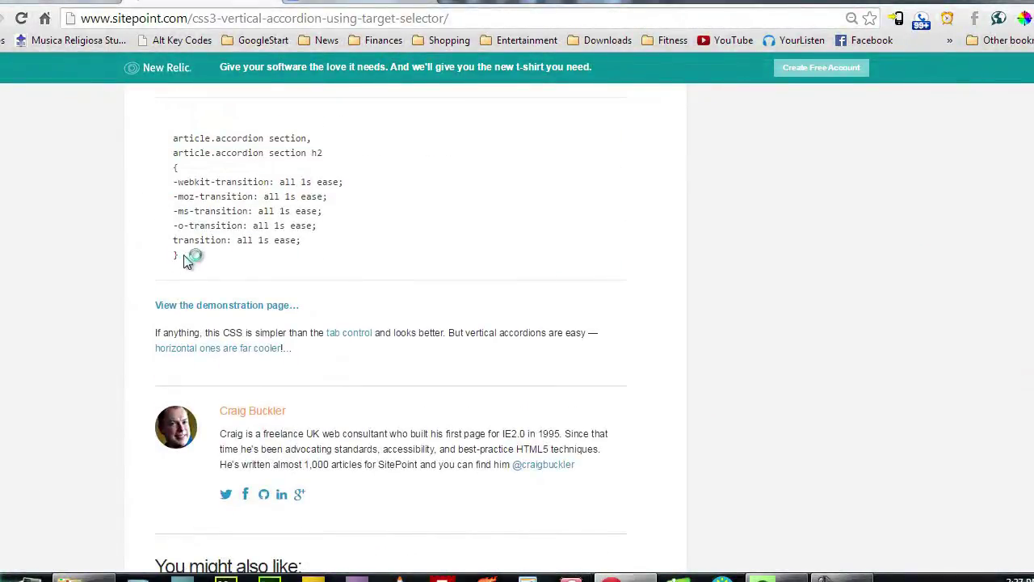
{"action": "left_click_drag", "start_coordinate": [191, 257], "coordinate": [173, 138]}
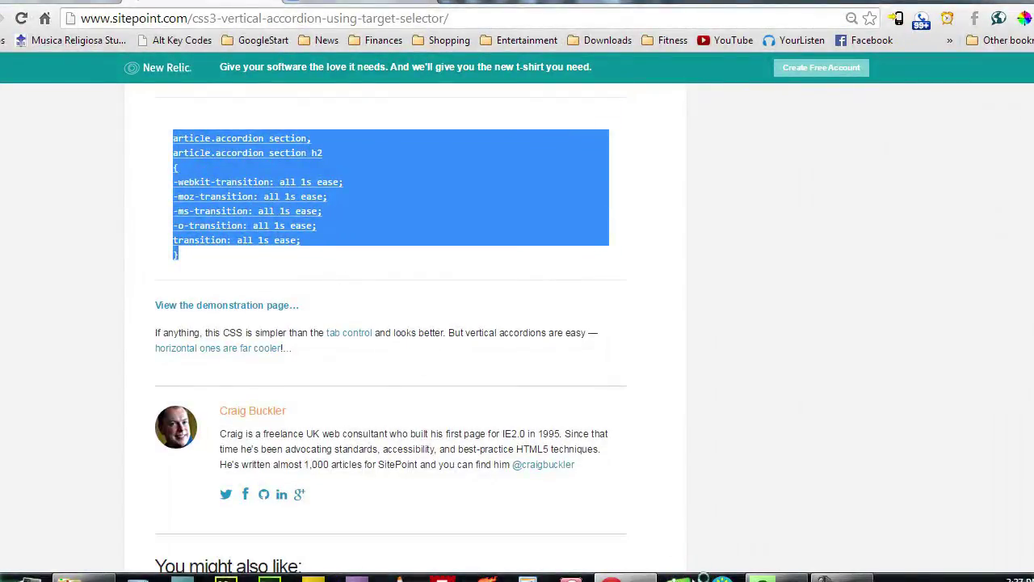
{"action": "left_click", "coordinate": [701, 577]}
{"action": "left_click", "coordinate": [664, 474]}
{"action": "key", "text": "ctrl+v"}
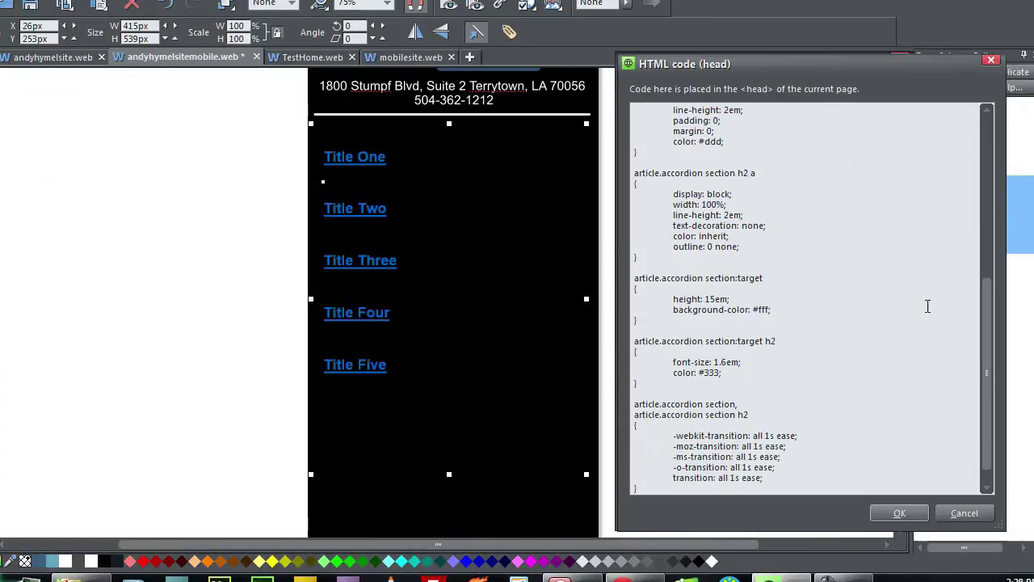
{"action": "left_click_drag", "start_coordinate": [988, 284], "coordinate": [984, 330]}
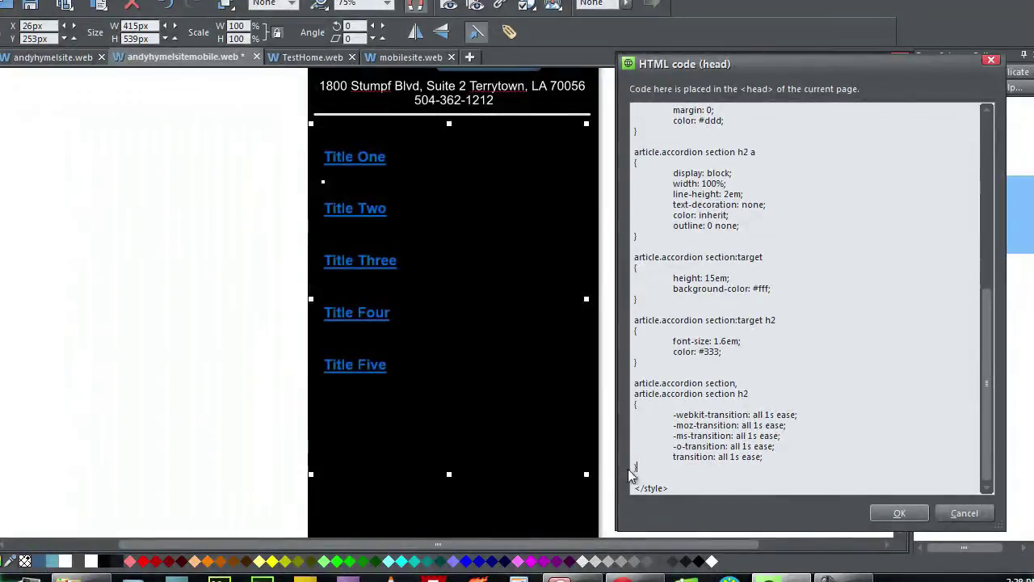
{"action": "key", "text": "alt+Tab"}
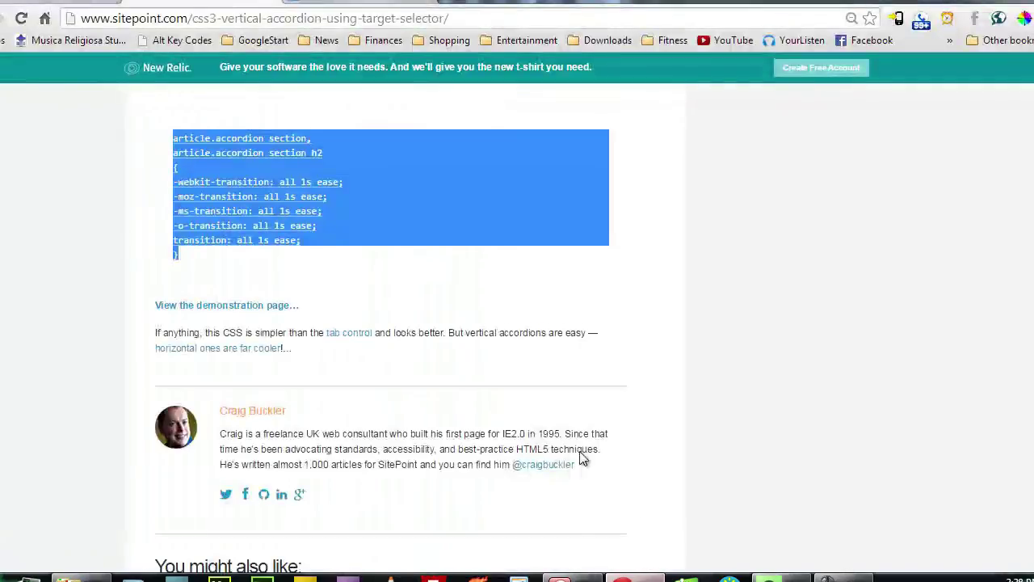
{"action": "key", "text": "alt+Tab"}
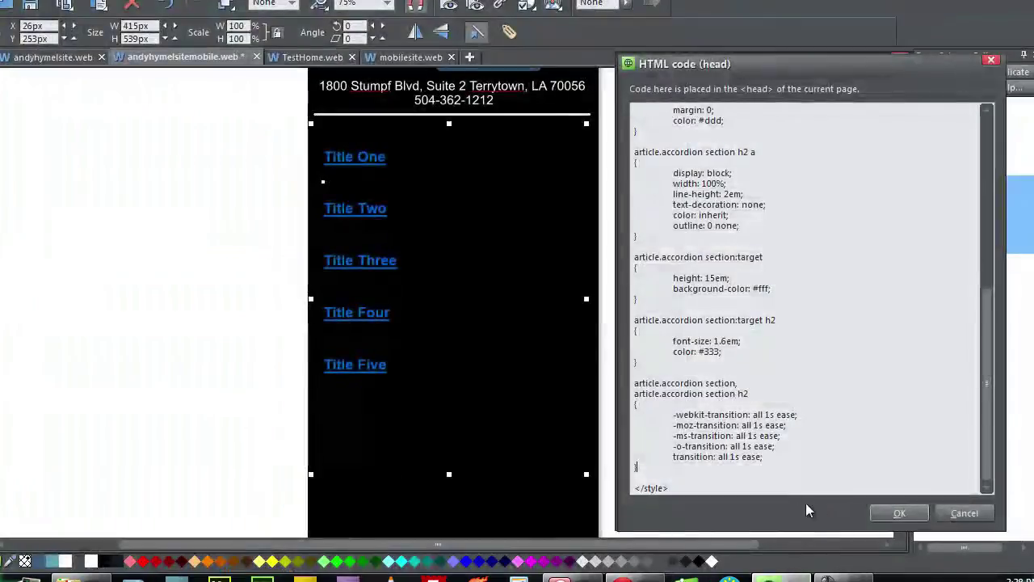
Confirm the edited head code and apply the placeholder HTML, rendering Title One to Title Five as grey bars.
{"action": "left_click", "coordinate": [883, 513]}
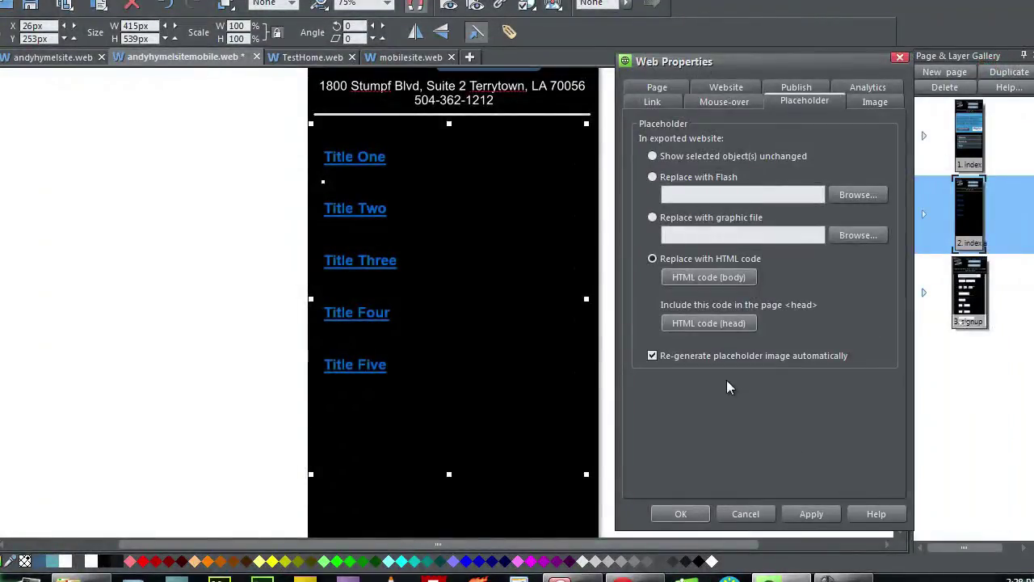
{"action": "left_click", "coordinate": [813, 515]}
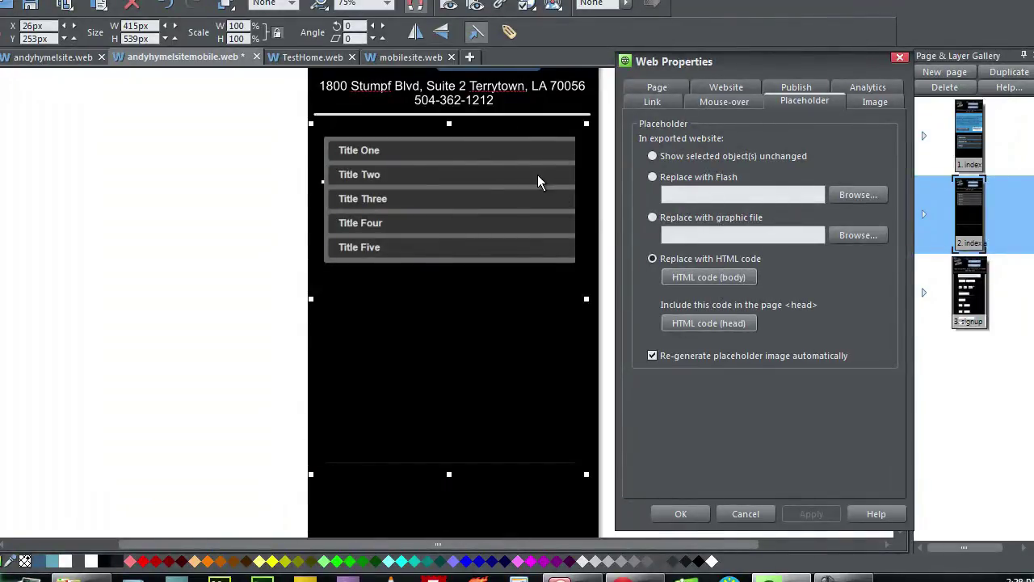
{"action": "left_click", "coordinate": [708, 277]}
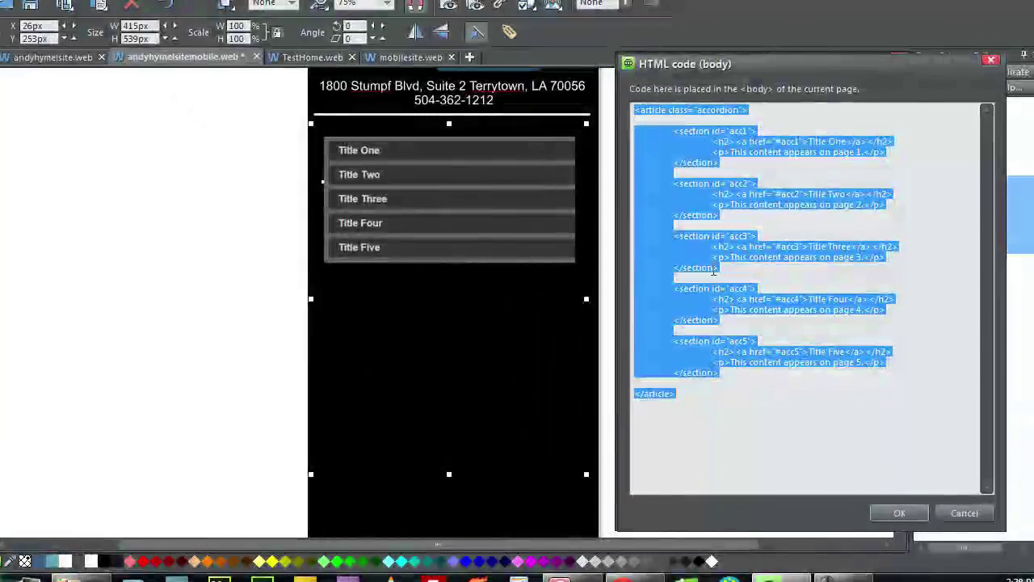
{"action": "left_click", "coordinate": [993, 60]}
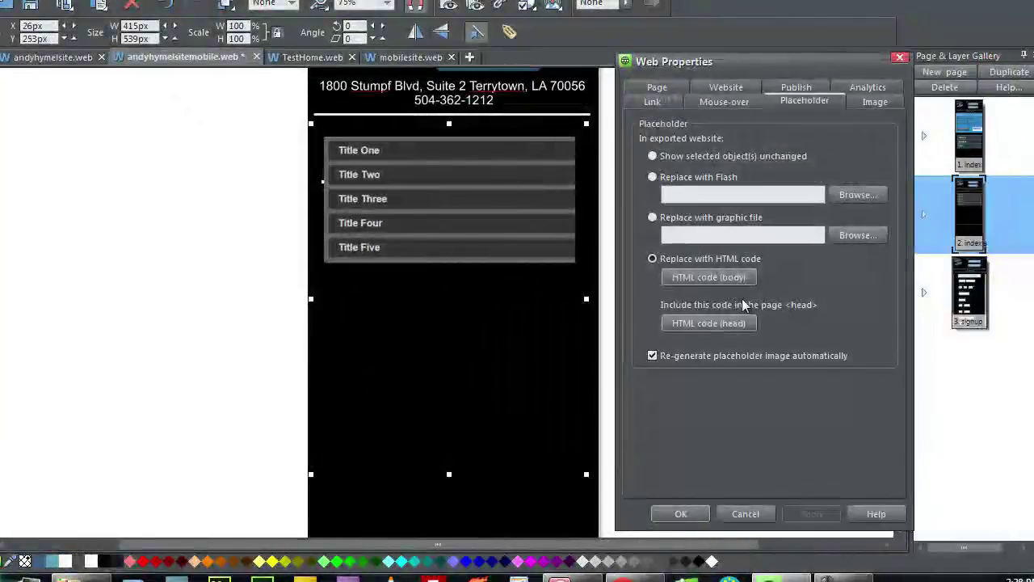
{"action": "left_click", "coordinate": [731, 323]}
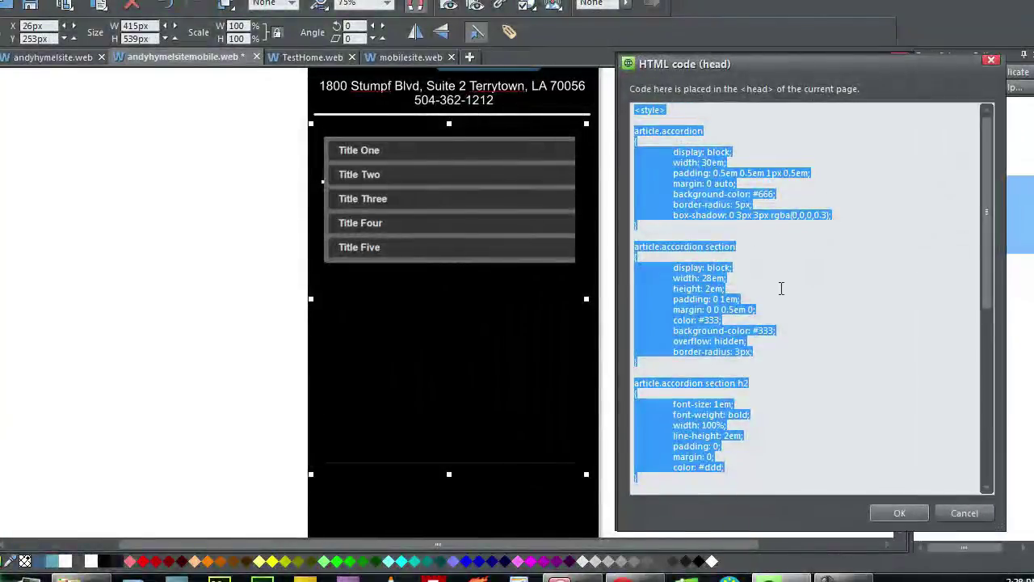
{"action": "left_click", "coordinate": [991, 60]}
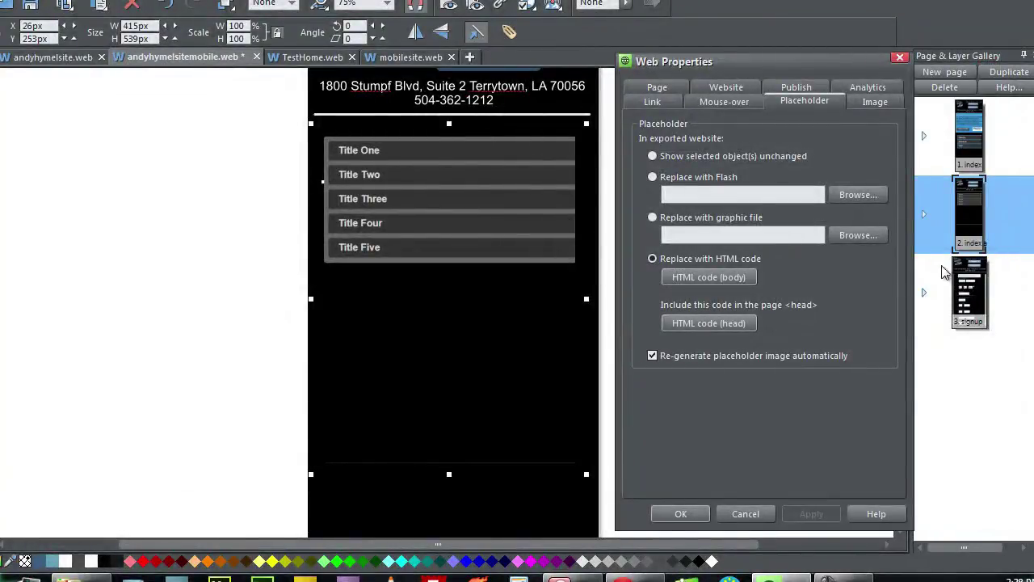
{"action": "mouse_move", "coordinate": [793, 63]}
{"action": "left_mouse_down"}
{"action": "mouse_move", "coordinate": [762, 64]}
{"action": "mouse_move", "coordinate": [777, 62]}
{"action": "left_mouse_up"}
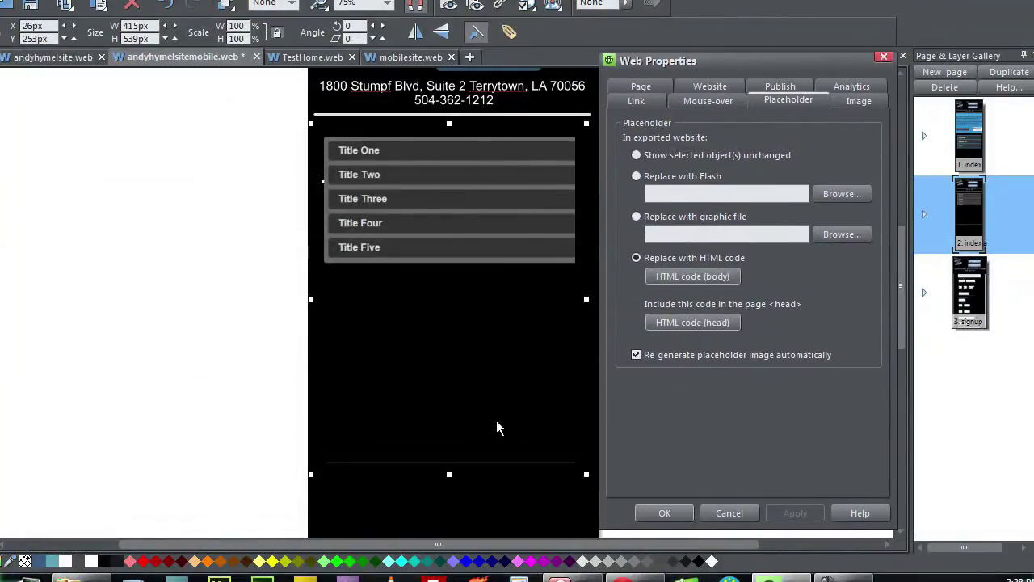
{"action": "left_click_drag", "start_coordinate": [477, 543], "coordinate": [528, 543]}
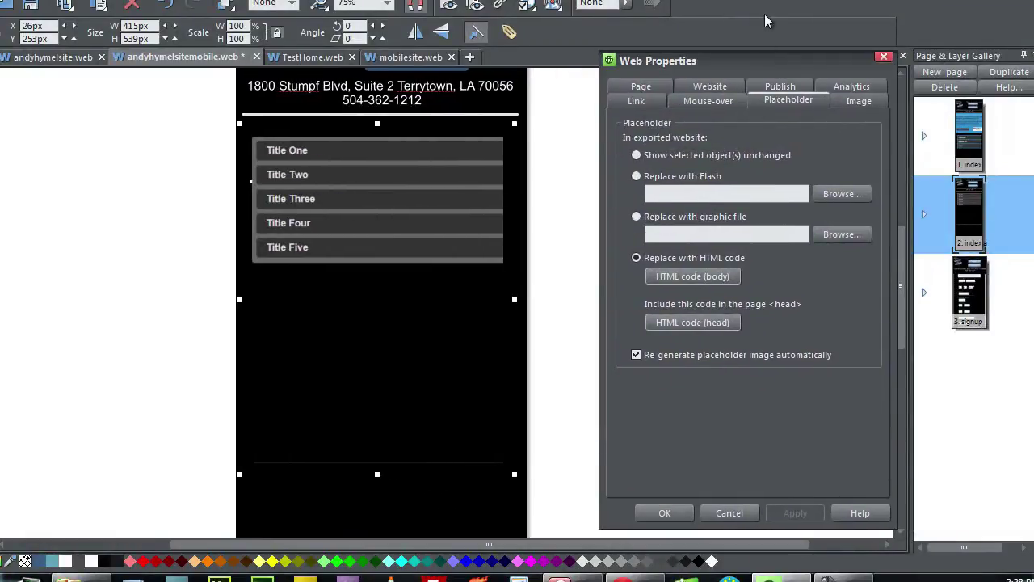